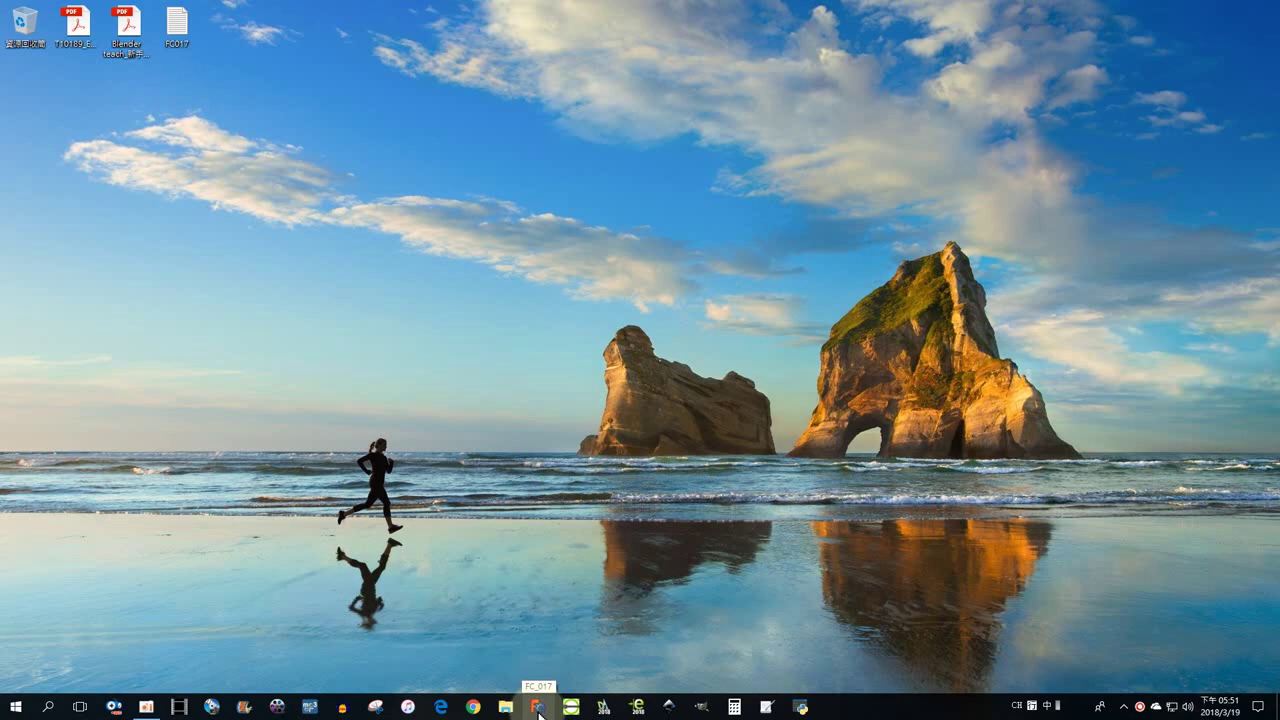
- Launch FreeCAD from its taskbar icon to reach the empty start window
{"action": "left_click", "coordinate": [539, 708]}
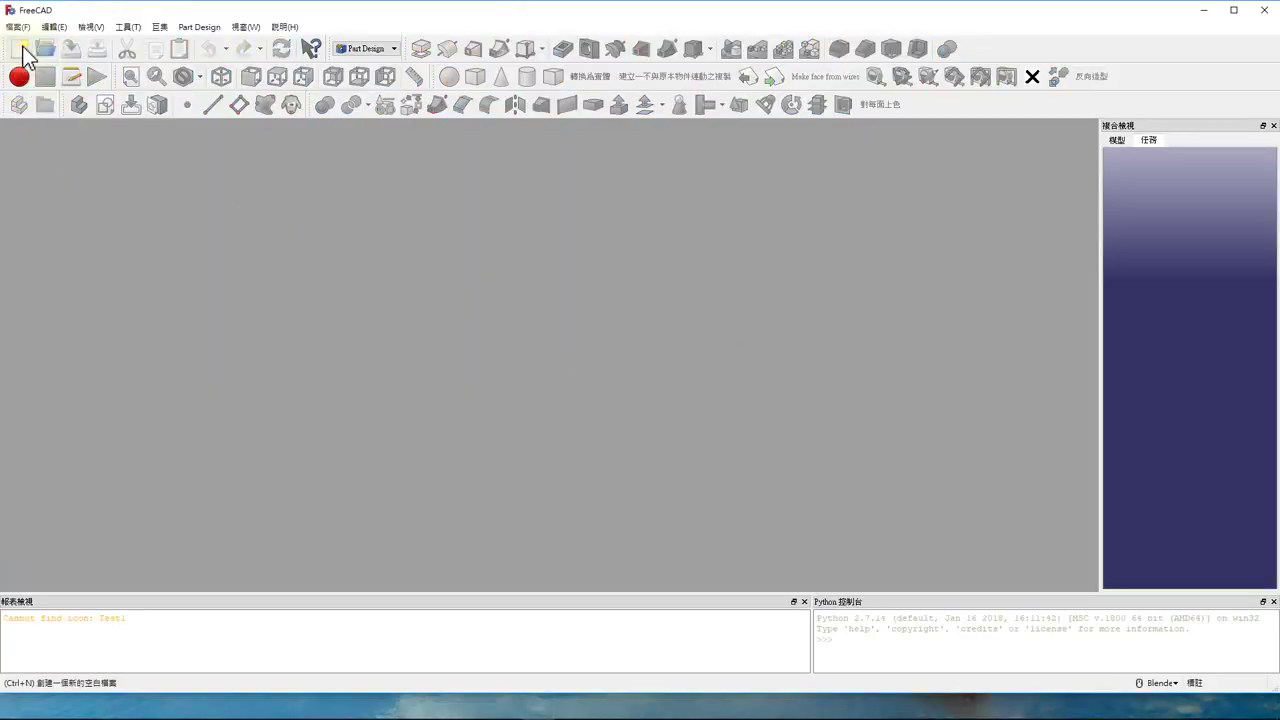
- Create a new document with a sketch in a new body on the XY plane
{"action": "left_click", "coordinate": [29, 50]}
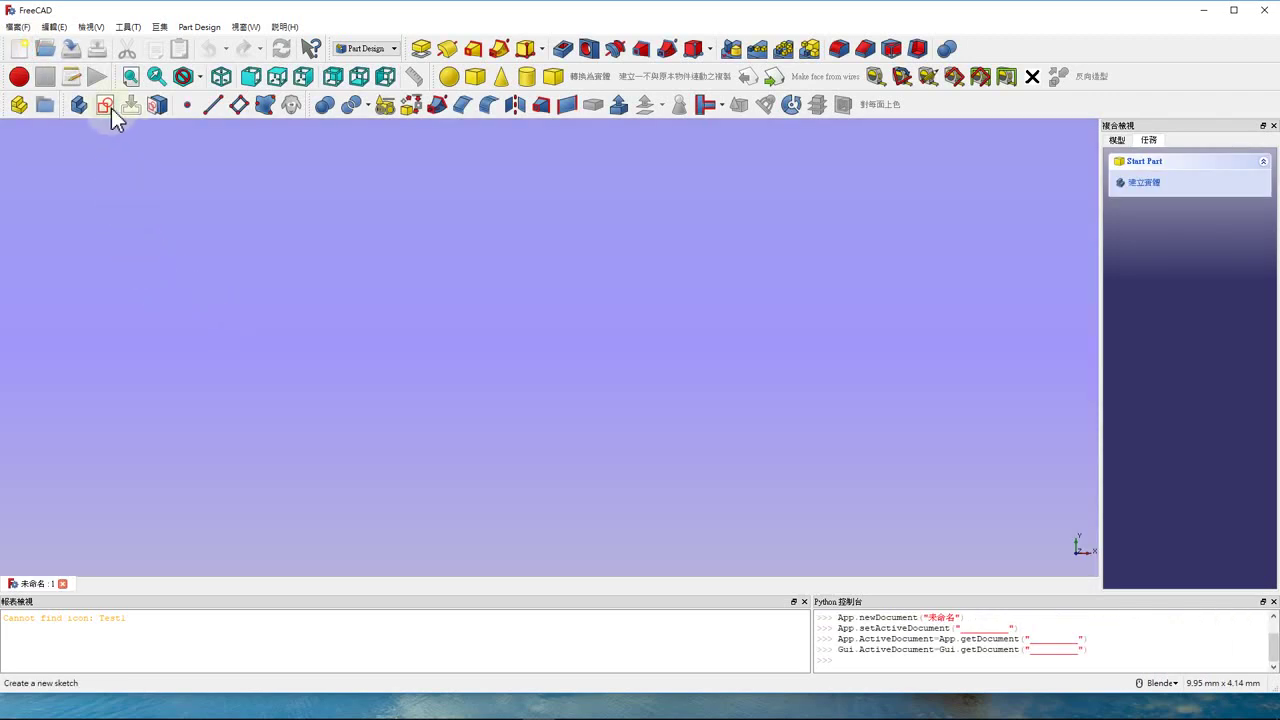
{"action": "left_click", "coordinate": [109, 106]}
{"action": "left_click", "coordinate": [1145, 218]}
{"action": "left_click", "coordinate": [1152, 164]}
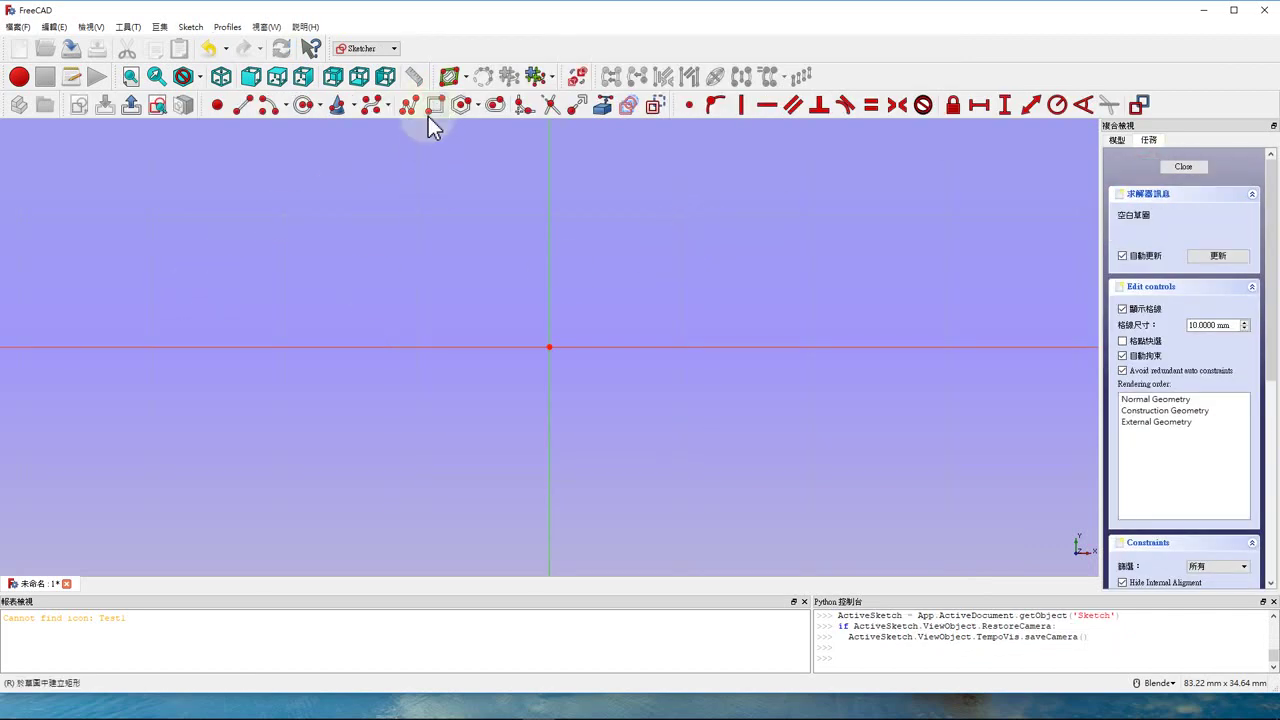
- Draw a rectangle spanning the origin in the sketch
{"action": "left_click", "coordinate": [432, 107]}
{"action": "left_click", "coordinate": [493, 281]}
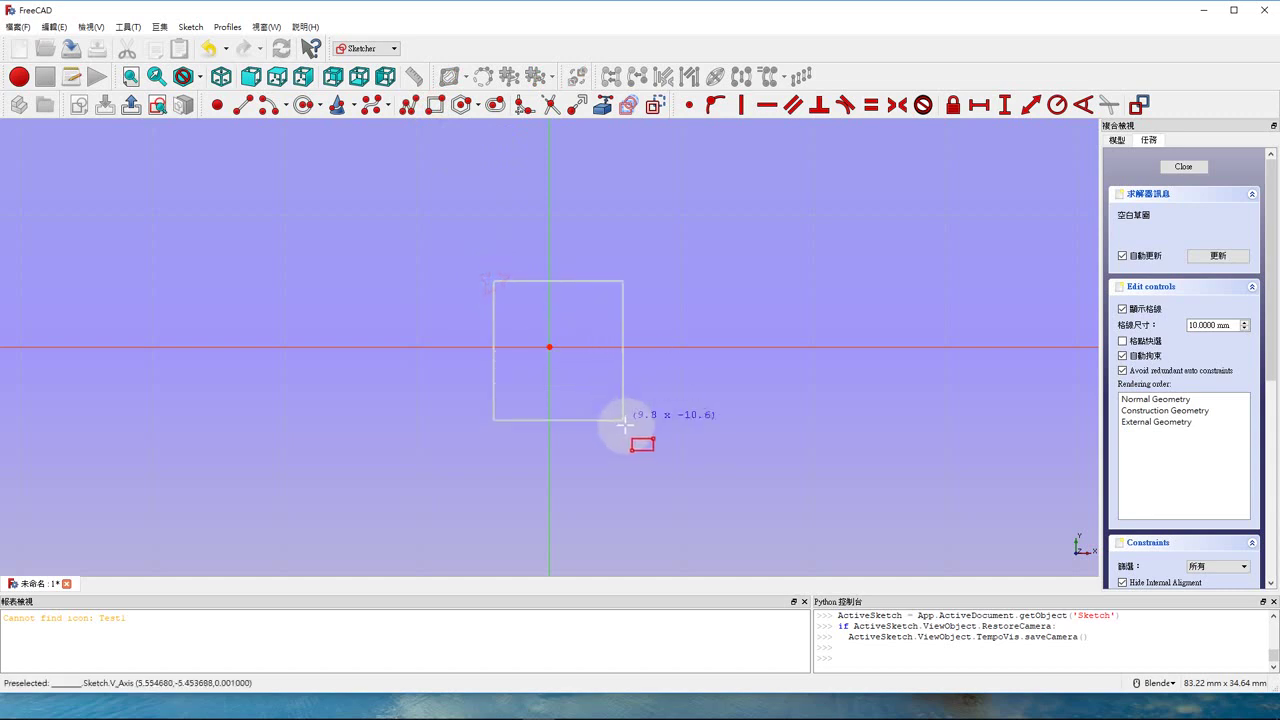
{"action": "left_click", "coordinate": [607, 441]}
{"action": "right_click", "coordinate": [607, 441]}
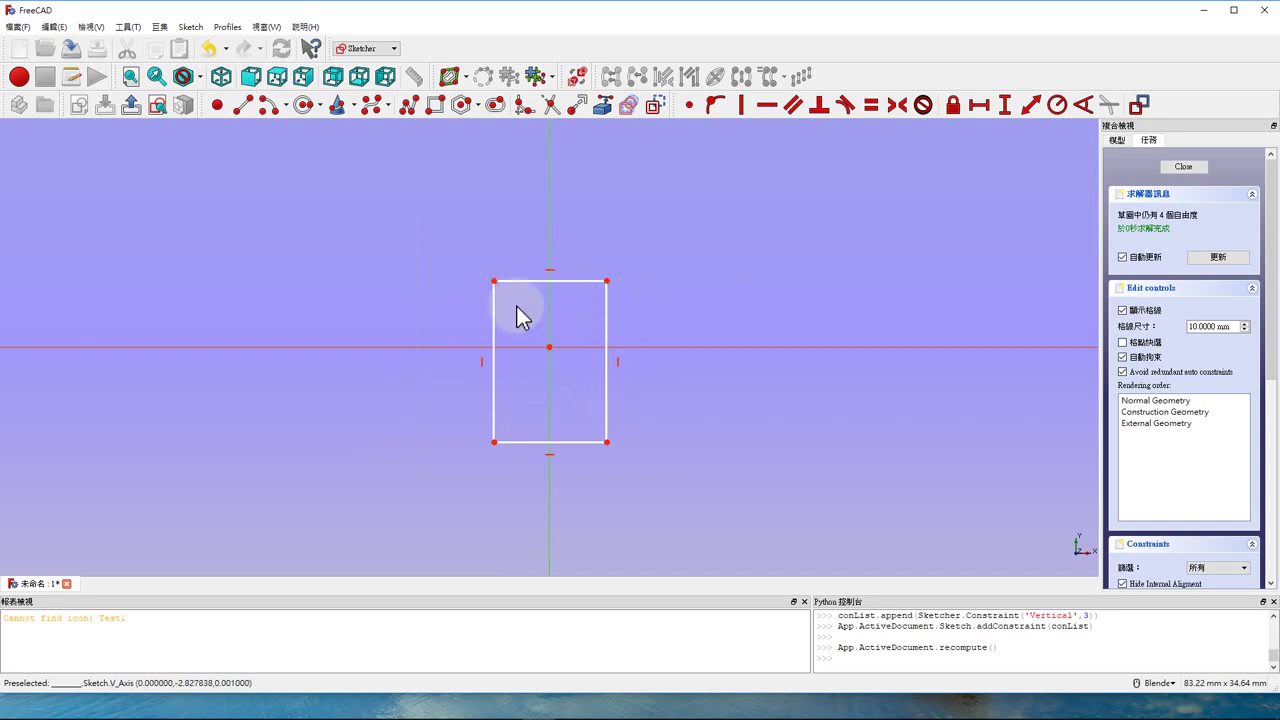
- Make the rectangle's corners symmetric about the vertical and horizontal axes
{"action": "left_click", "coordinate": [495, 282]}
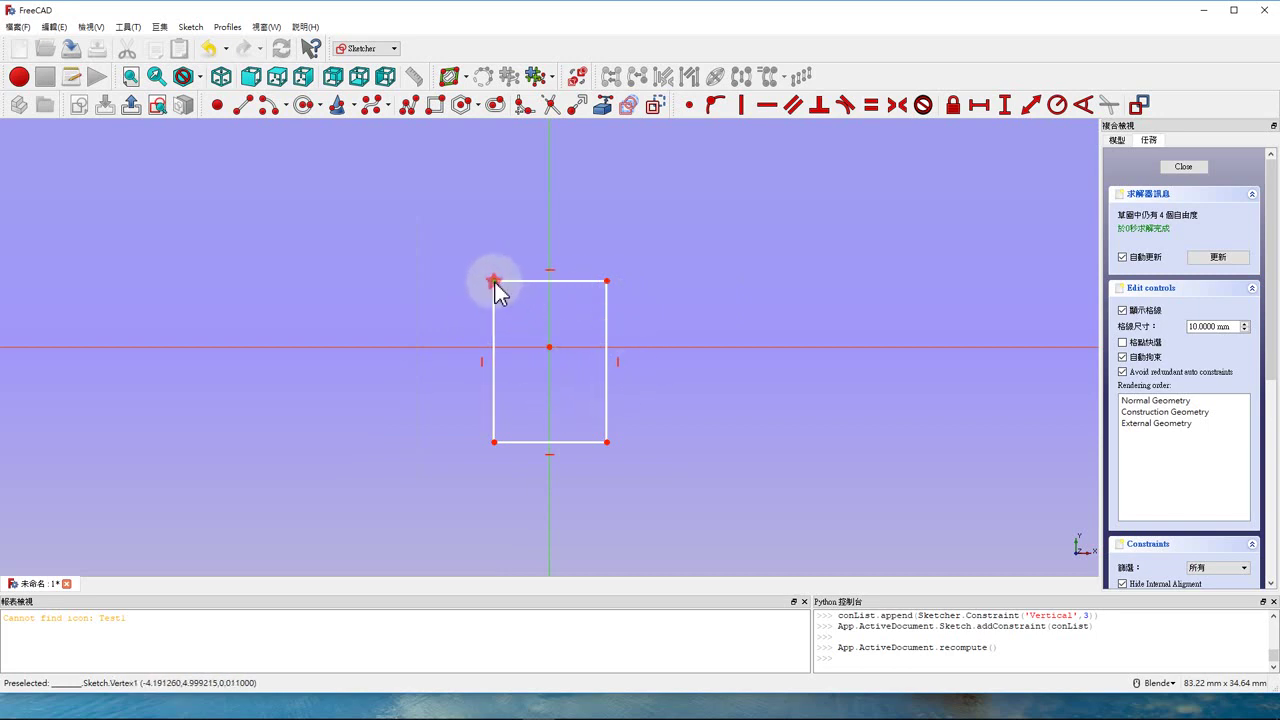
{"action": "left_click", "coordinate": [608, 282]}
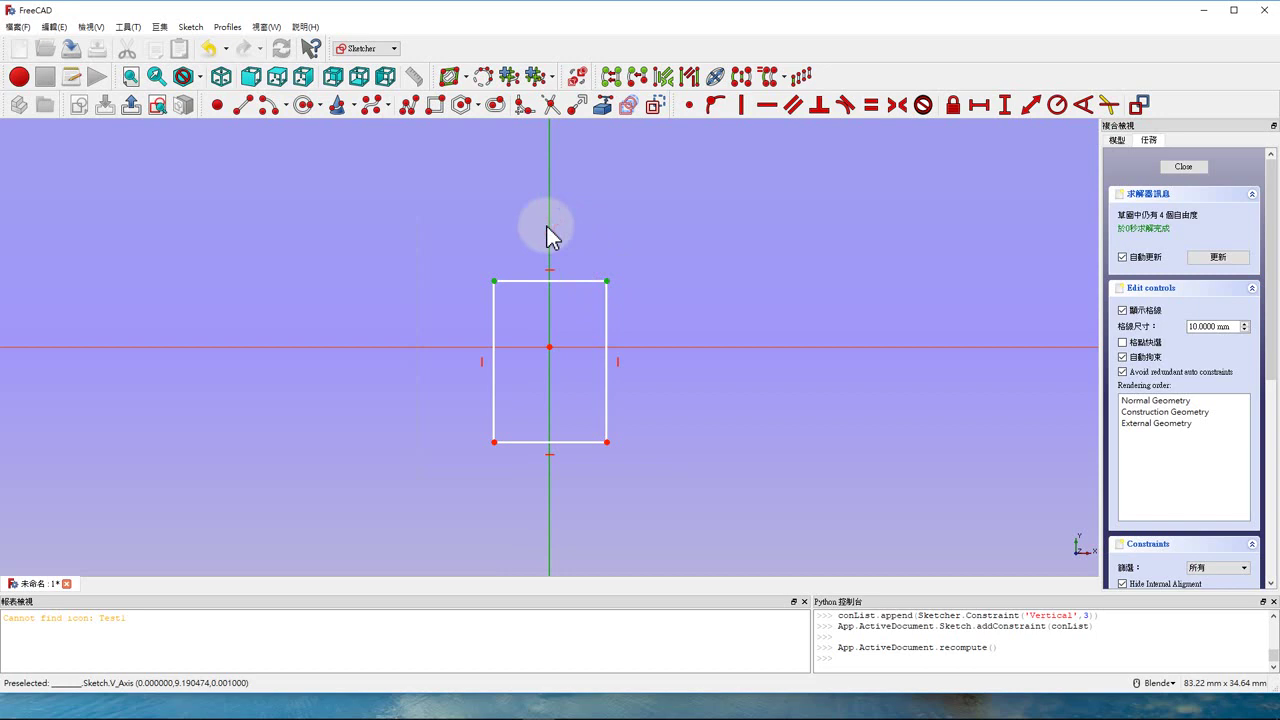
{"action": "left_click", "coordinate": [895, 108]}
{"action": "left_click", "coordinate": [605, 282]}
{"action": "left_click", "coordinate": [605, 441]}
{"action": "left_click", "coordinate": [648, 347]}
{"action": "left_click", "coordinate": [895, 105]}
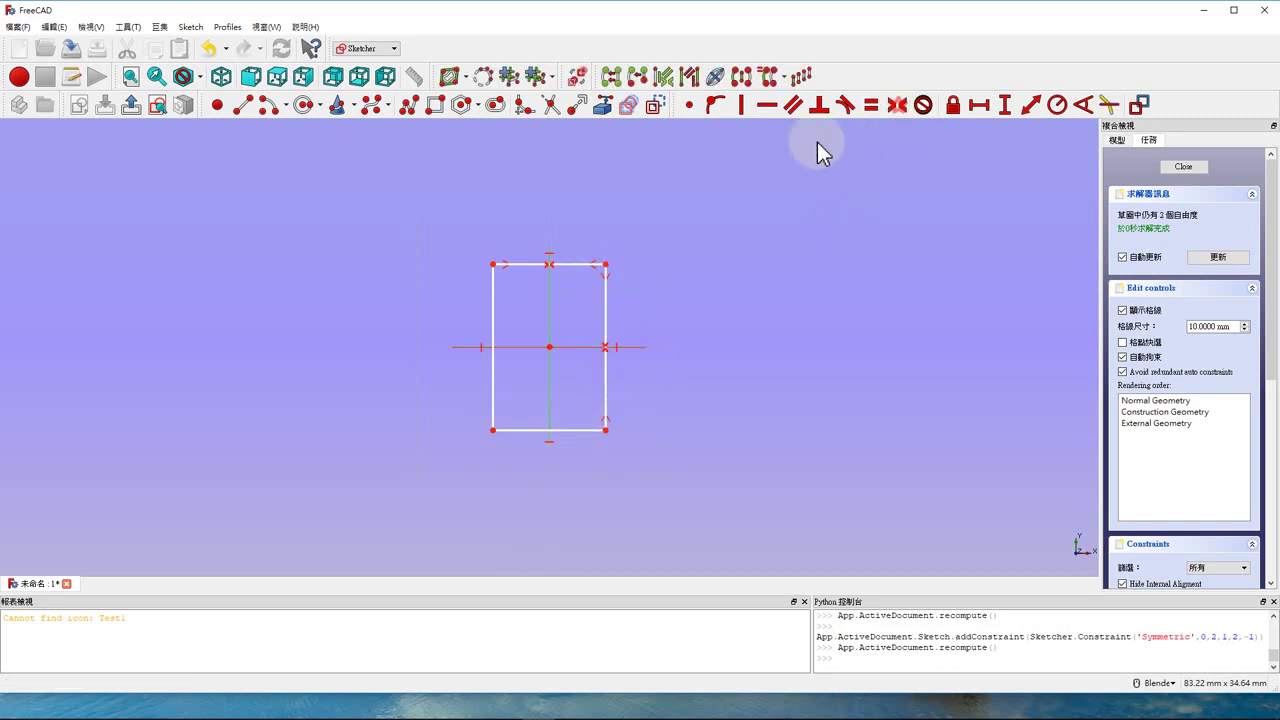
{"action": "left_click", "coordinate": [532, 268]}
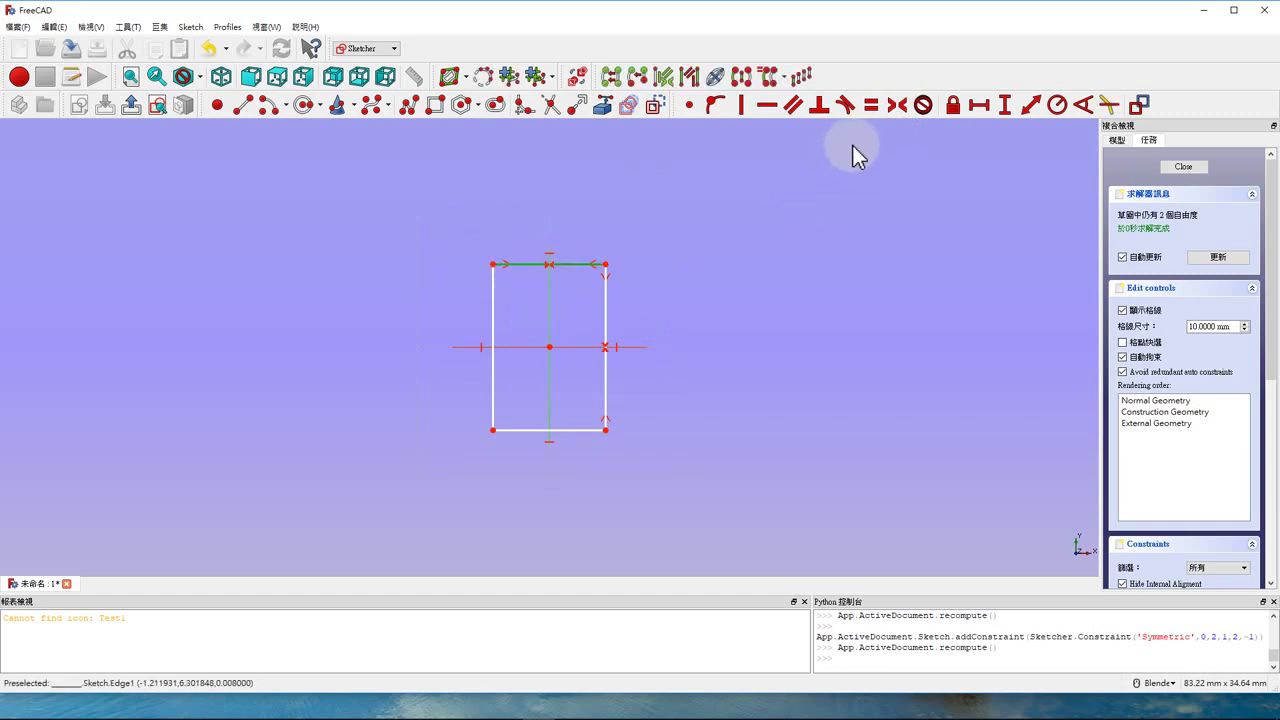
- Constrain the rectangle's top edge to a 20 mm horizontal width named d1
{"action": "left_click", "coordinate": [979, 105]}
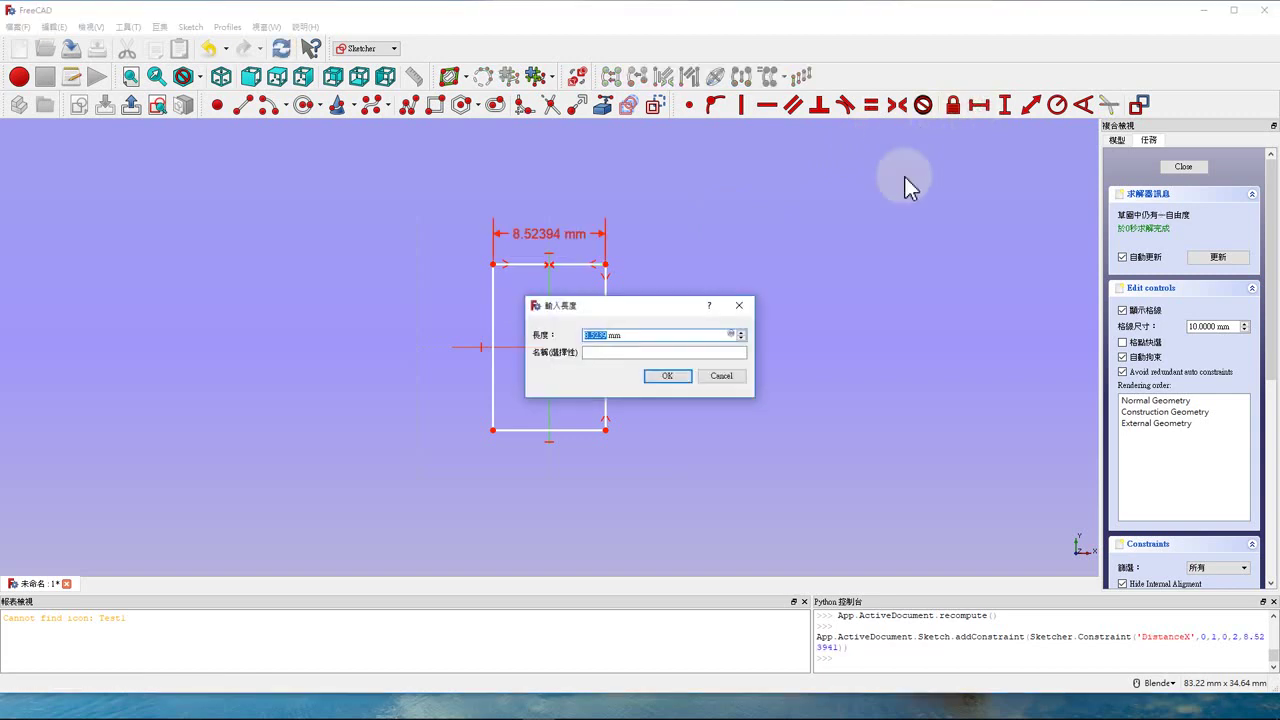
{"action": "type", "text": "20"}
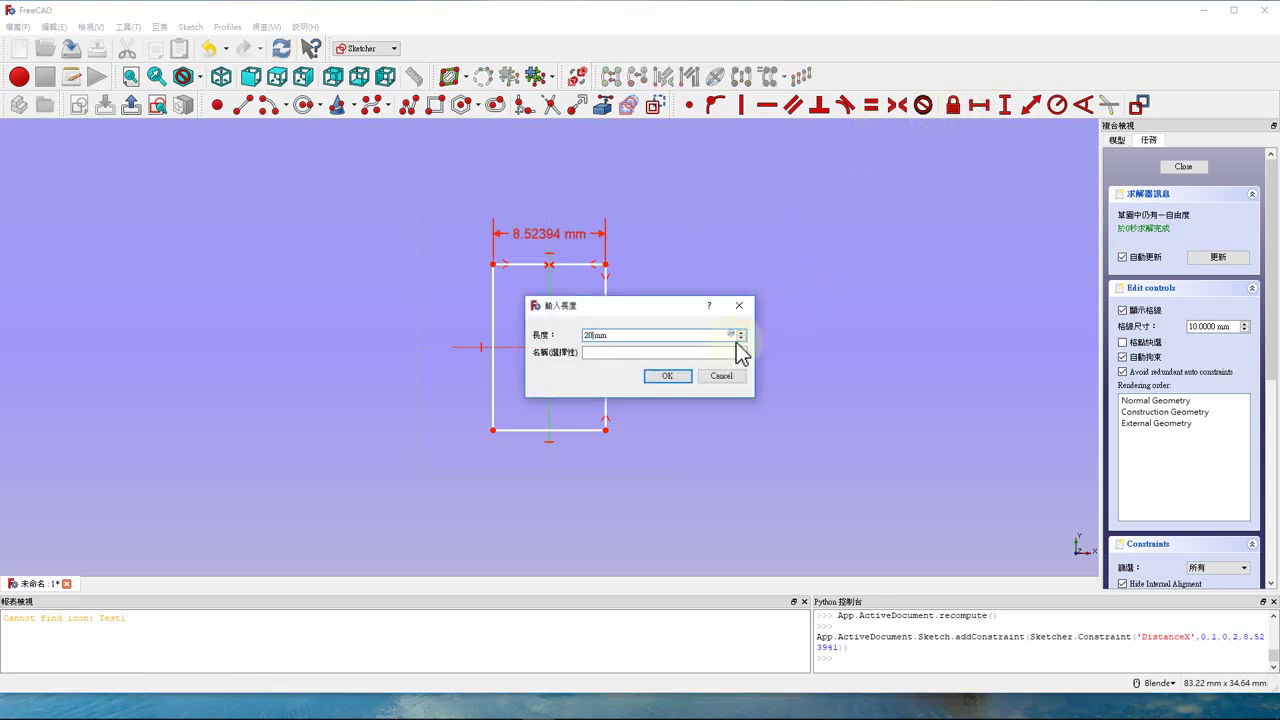
{"action": "left_click", "coordinate": [660, 355]}
{"action": "type", "text": "d1"}
{"action": "left_click", "coordinate": [669, 383]}
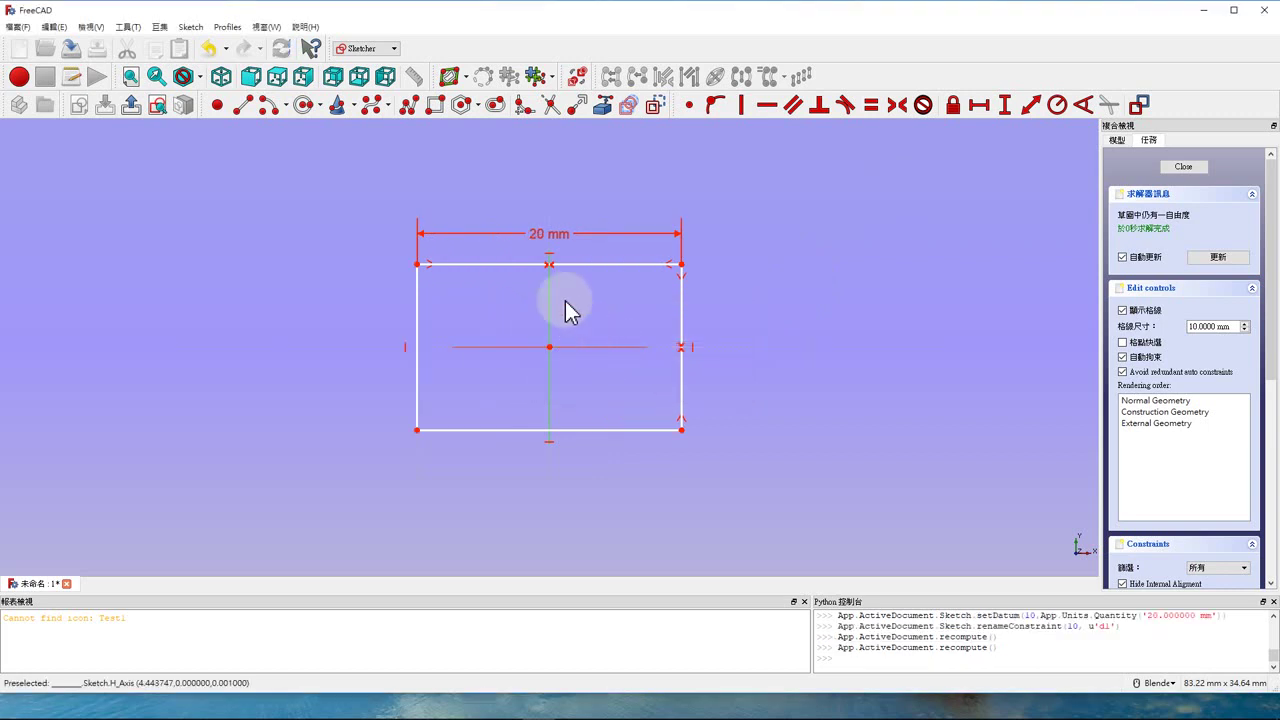
{"action": "left_click", "coordinate": [682, 331]}
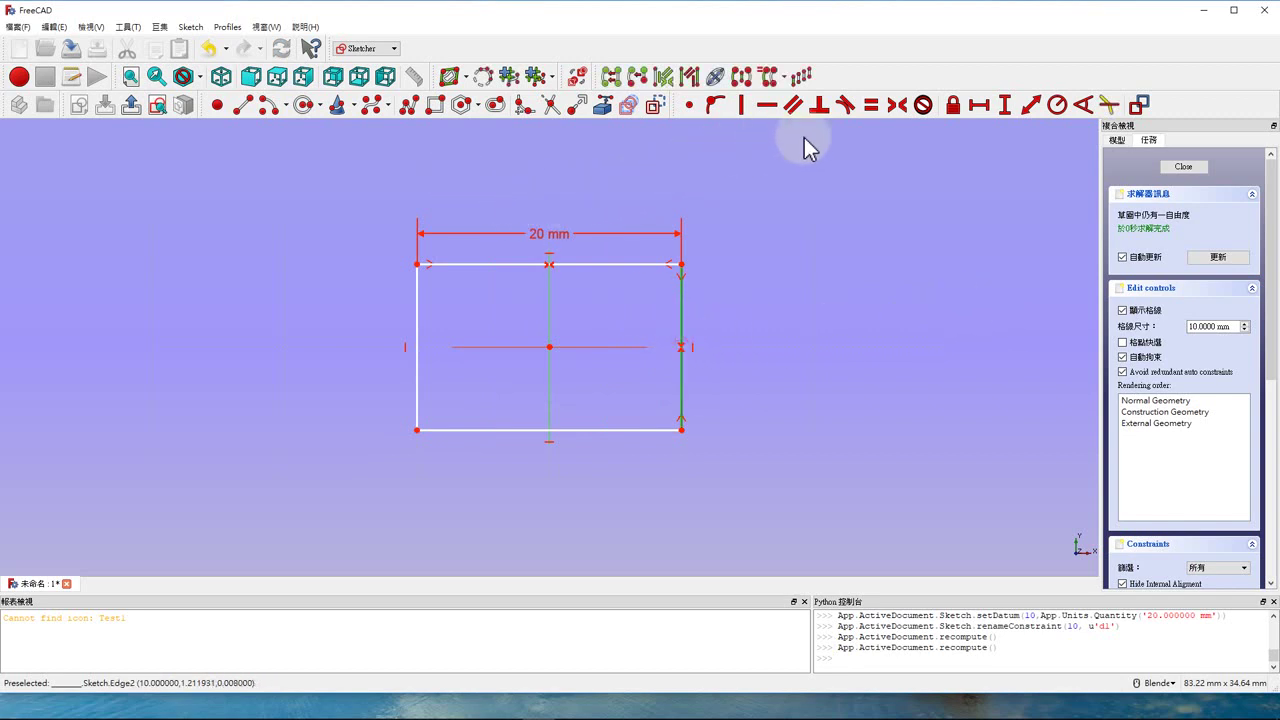
- Set the right edge's vertical length to the expression Sketch.Constraints.d1/2, giving 10 mm
{"action": "left_click", "coordinate": [1003, 110]}
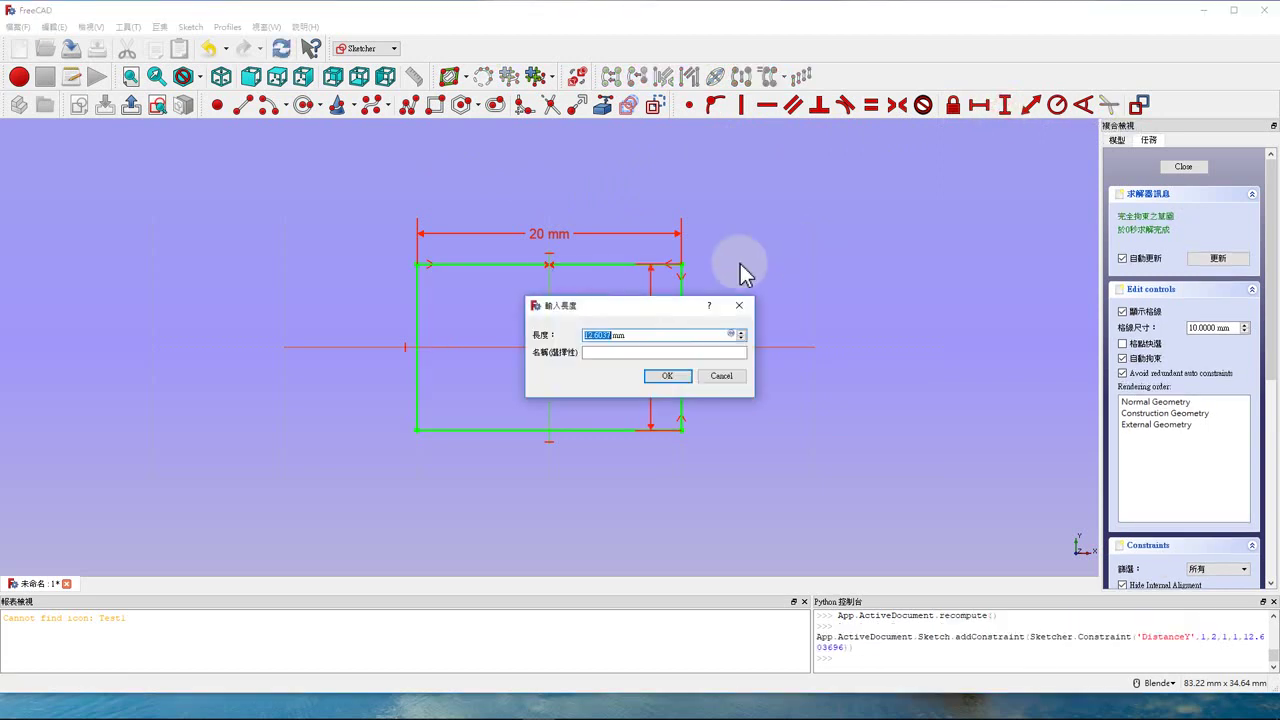
{"action": "left_click", "coordinate": [733, 337]}
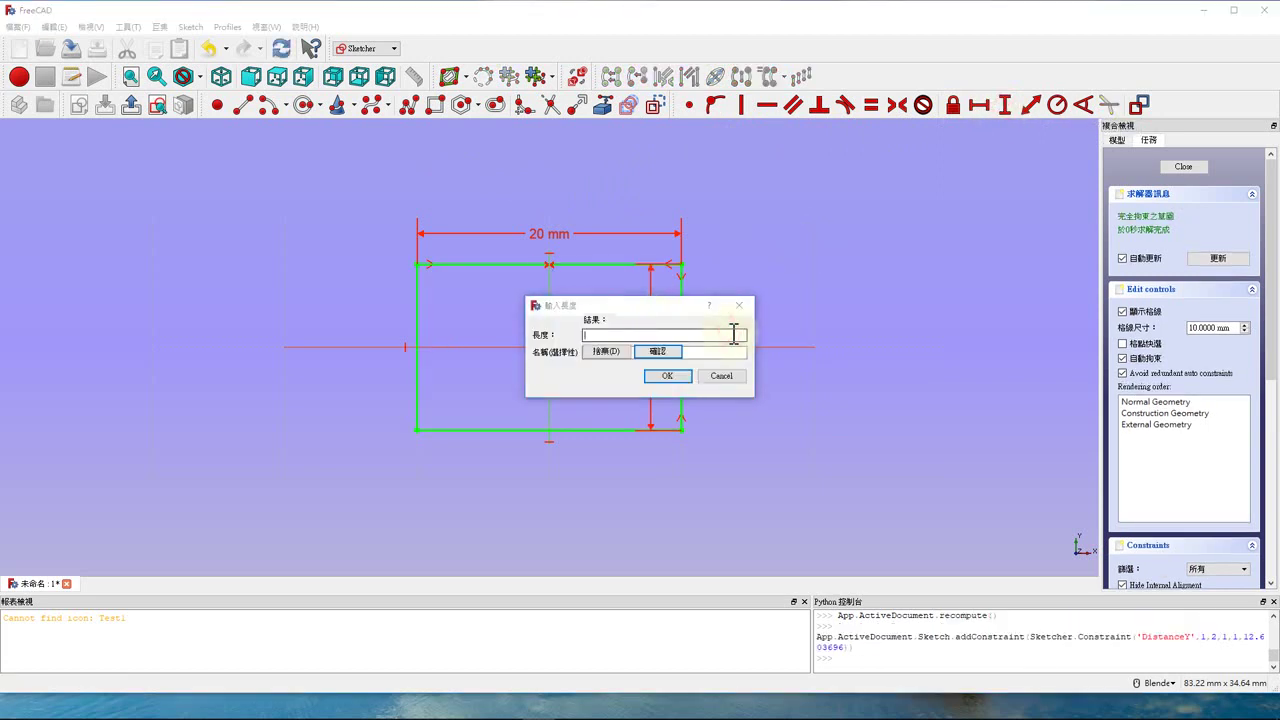
{"action": "type", "text": "s"}
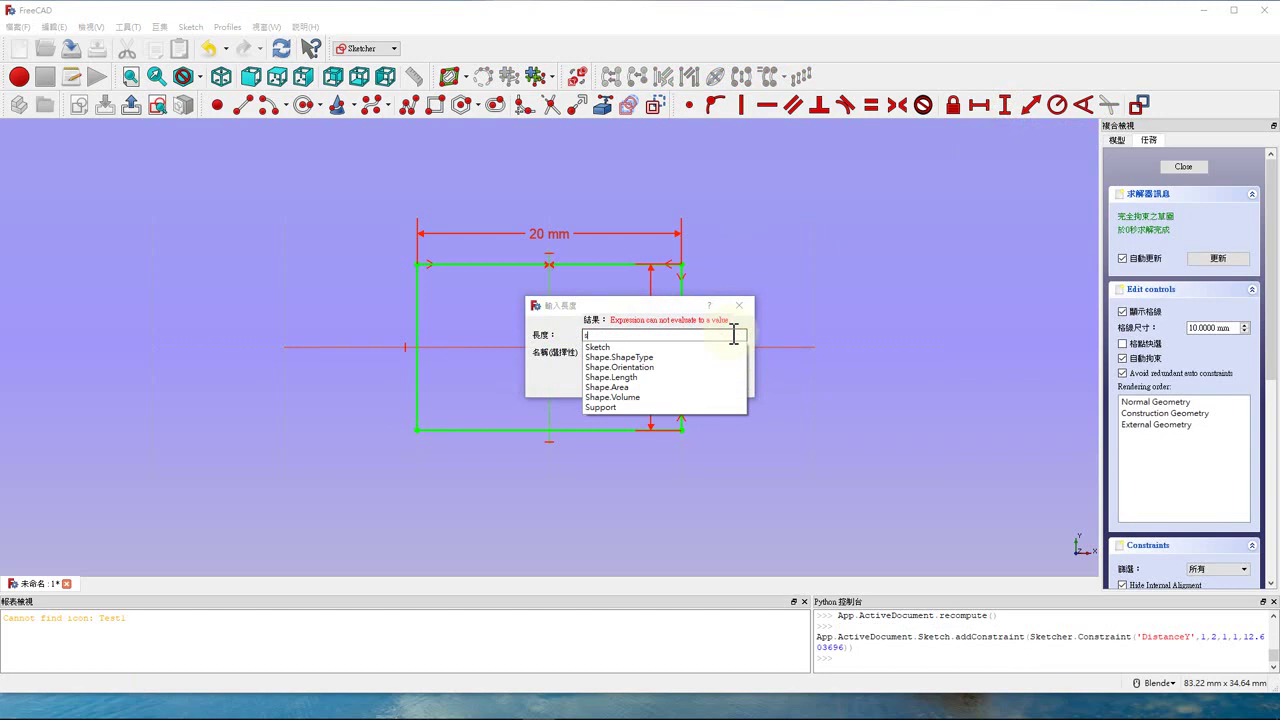
{"action": "key", "text": "Down"}
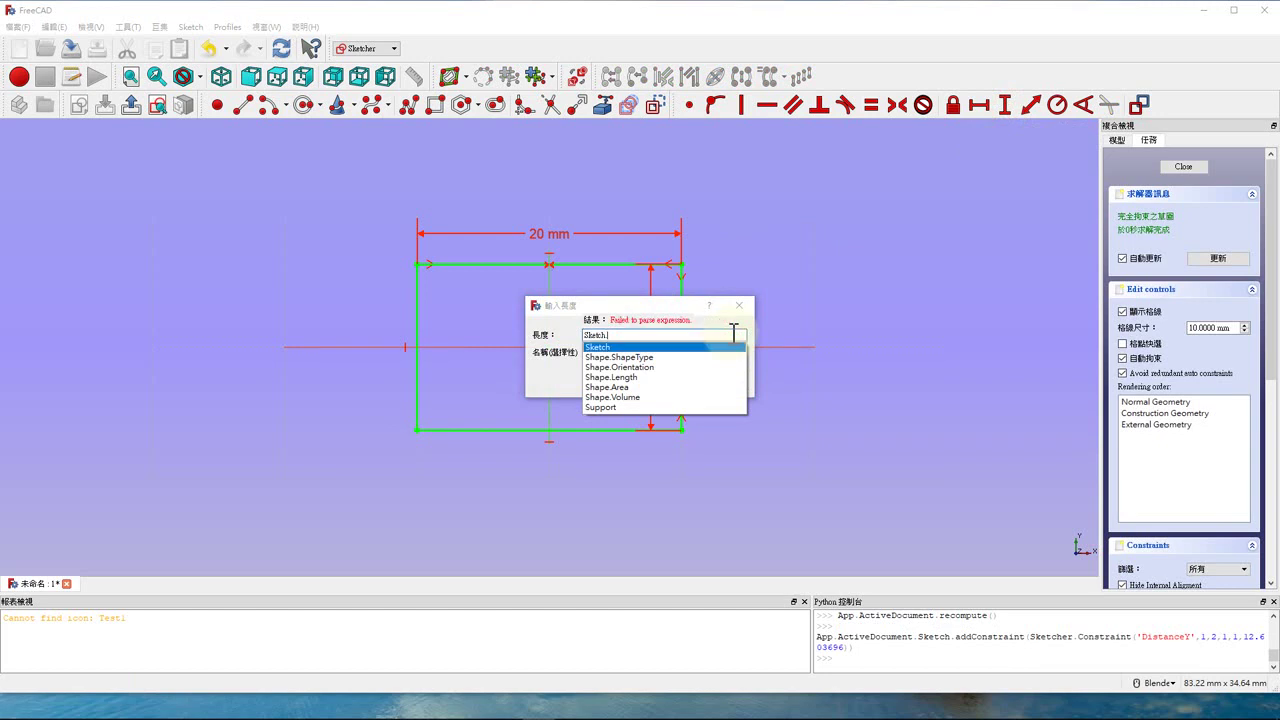
{"action": "type", "text": ".C"}
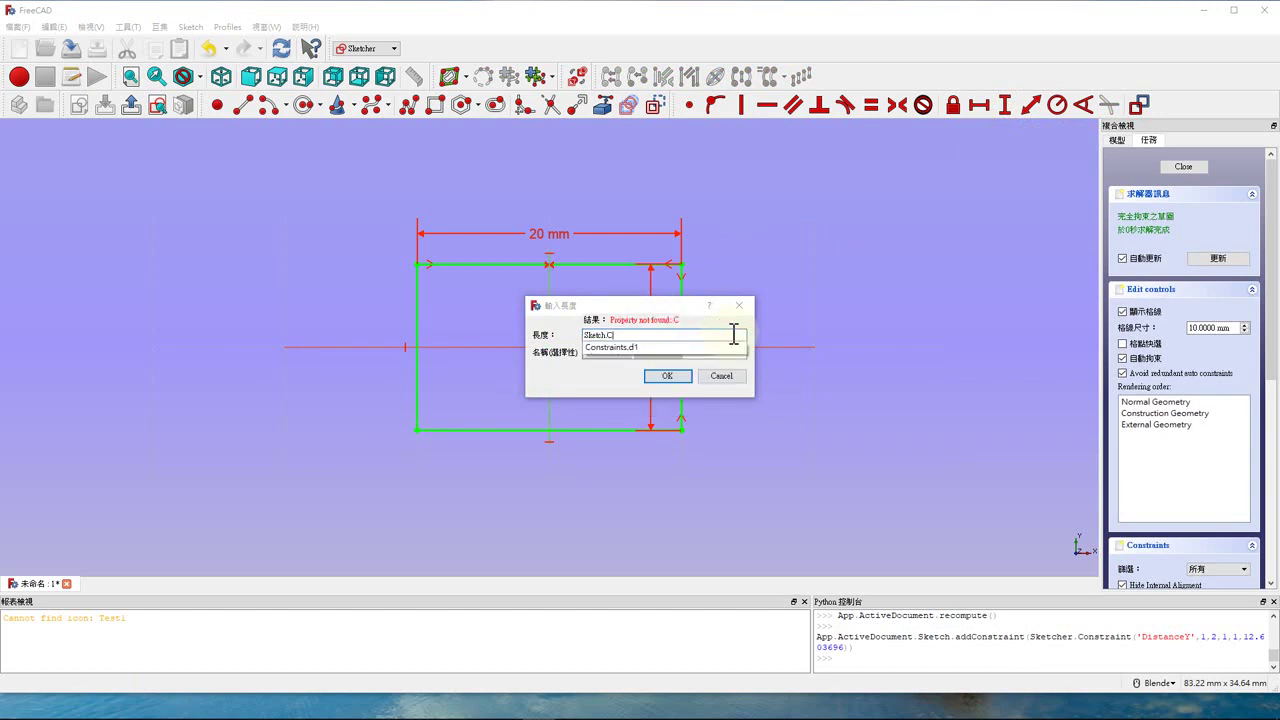
{"action": "left_click", "coordinate": [622, 348]}
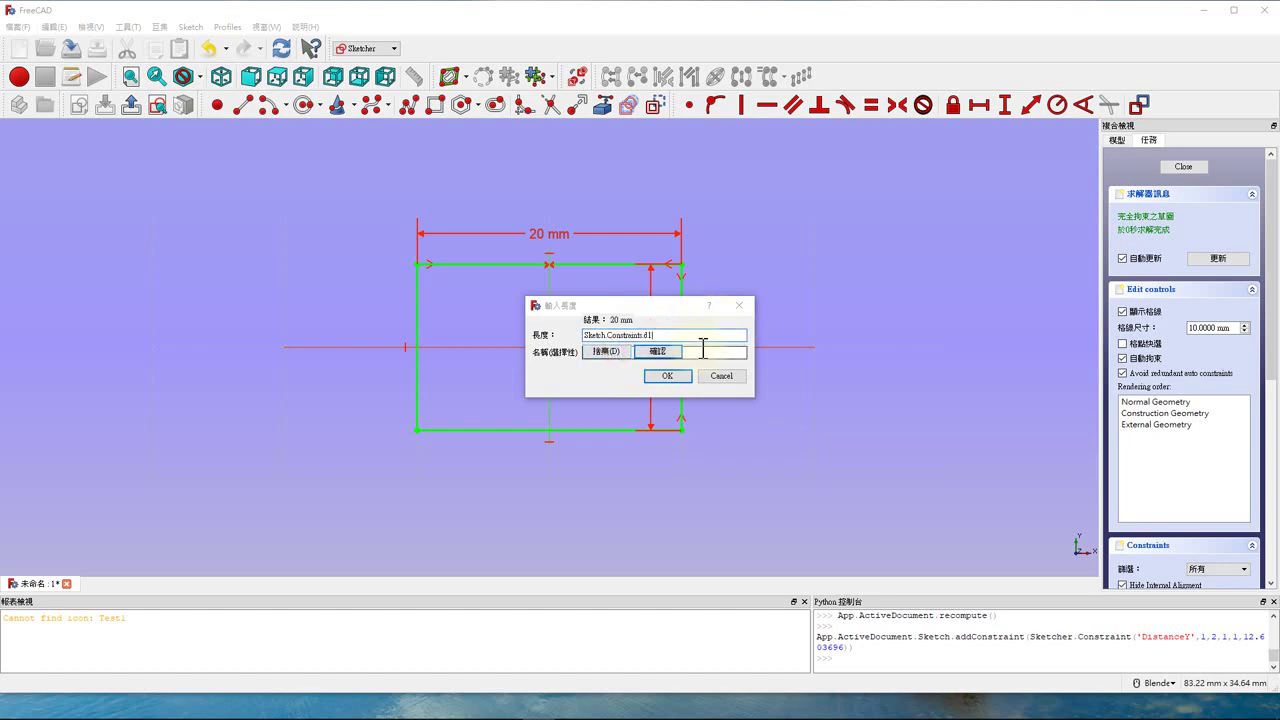
{"action": "type", "text": "/2"}
{"action": "left_click", "coordinate": [668, 376]}
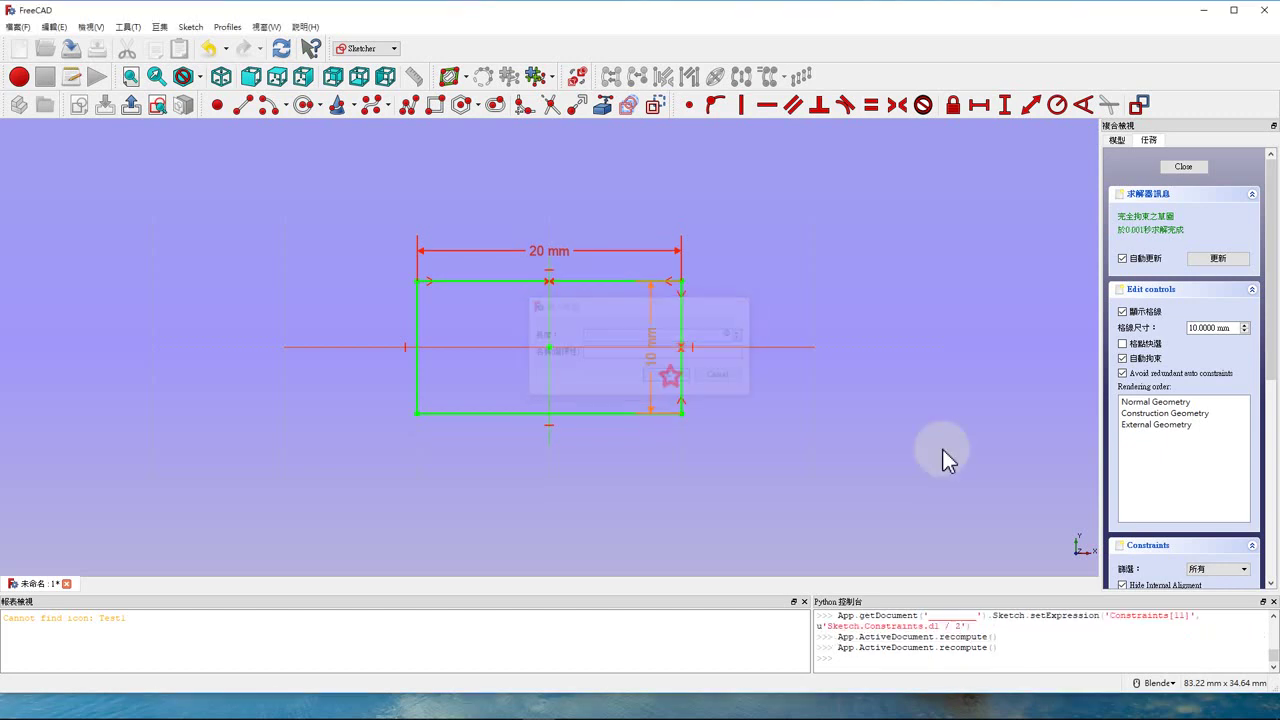
{"action": "mouse_move", "coordinate": [657, 349]}
{"action": "left_mouse_down"}
{"action": "mouse_move", "coordinate": [765, 318]}
{"action": "mouse_move", "coordinate": [750, 335]}
{"action": "left_mouse_up"}
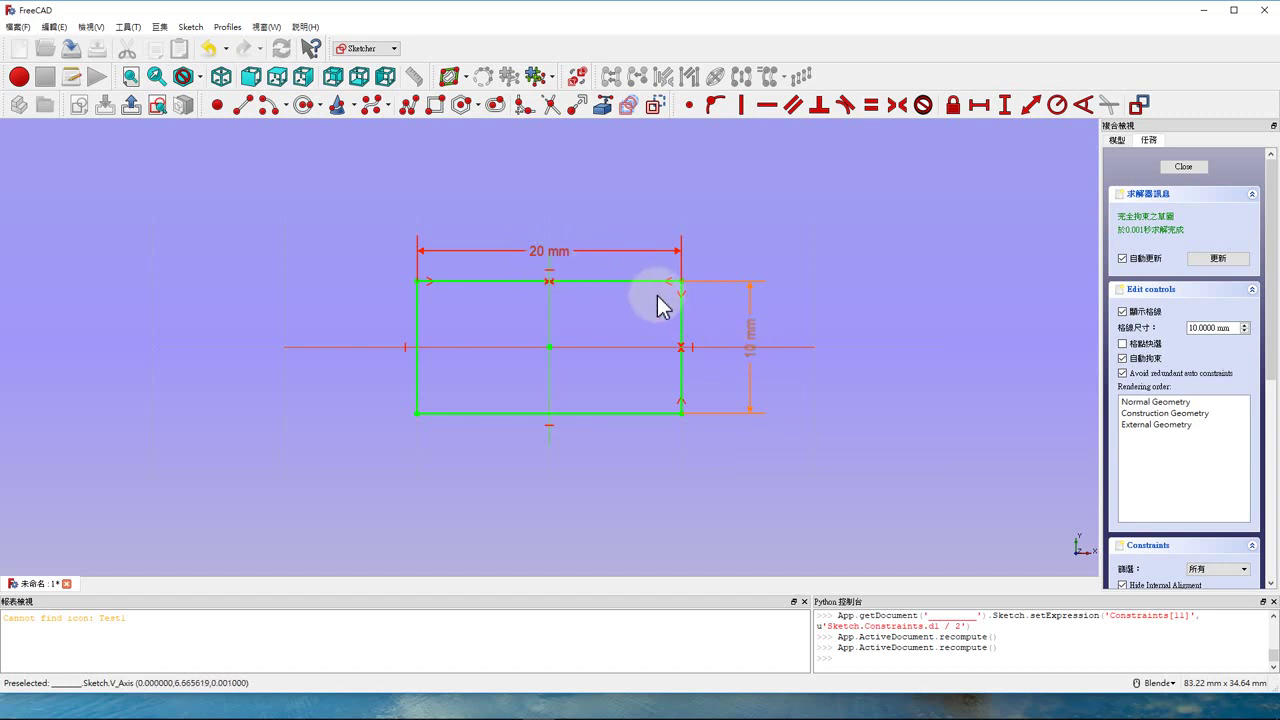
{"action": "double_click", "coordinate": [556, 255]}
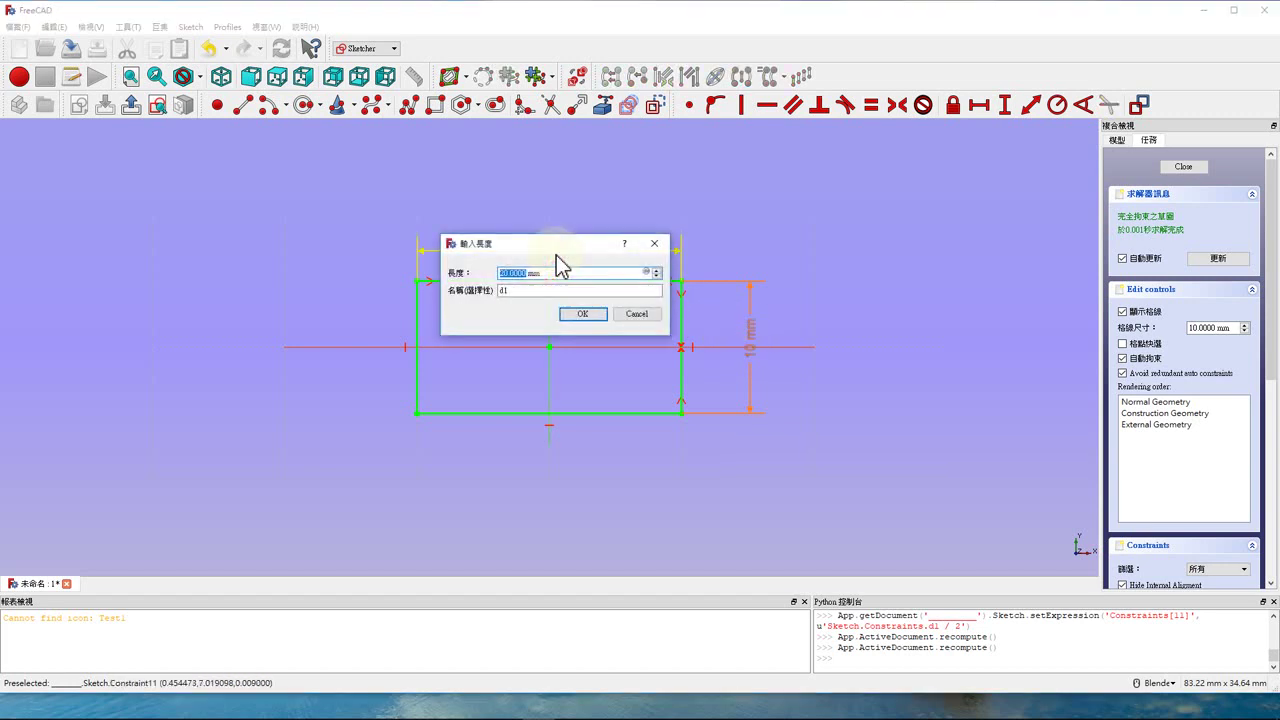
{"action": "type", "text": "40"}
{"action": "key", "text": "Return"}
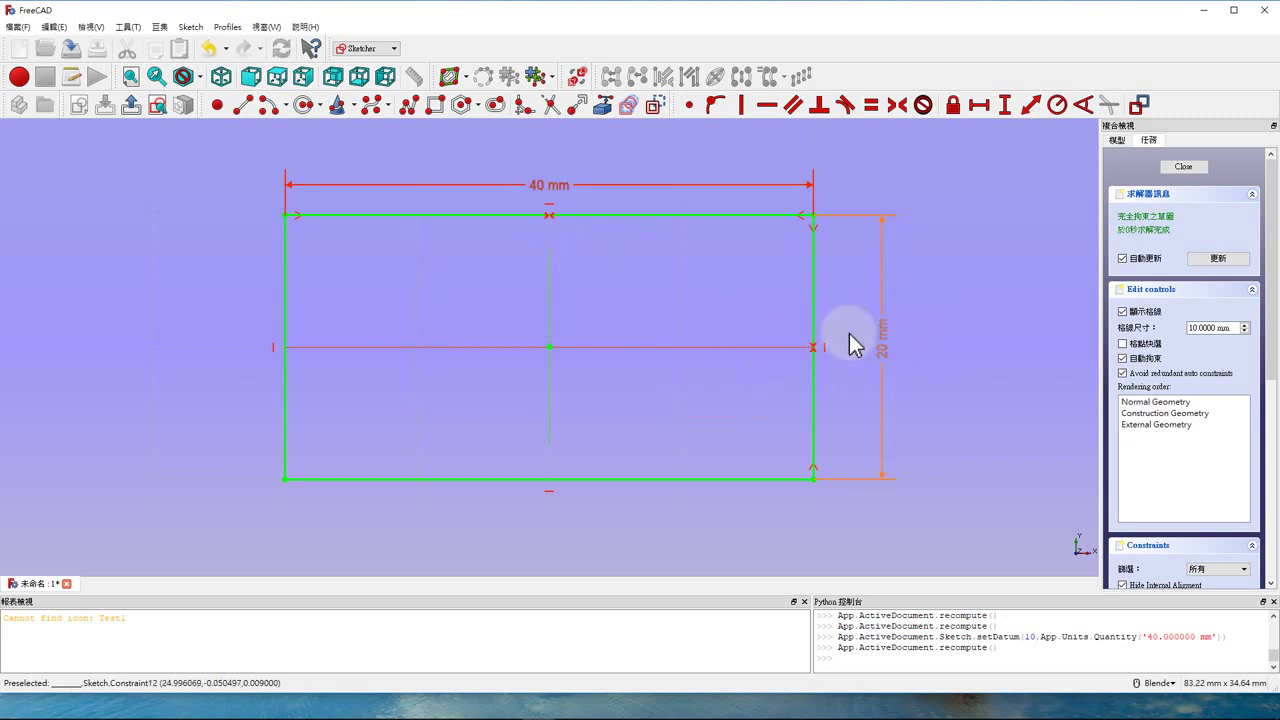
{"action": "left_click", "coordinate": [884, 340]}
{"action": "left_click_drag", "start_coordinate": [1273, 320], "coordinate": [1271, 523]}
{"action": "scroll", "coordinate": [1245, 280], "scroll_direction": "down", "scroll_amount": 1}
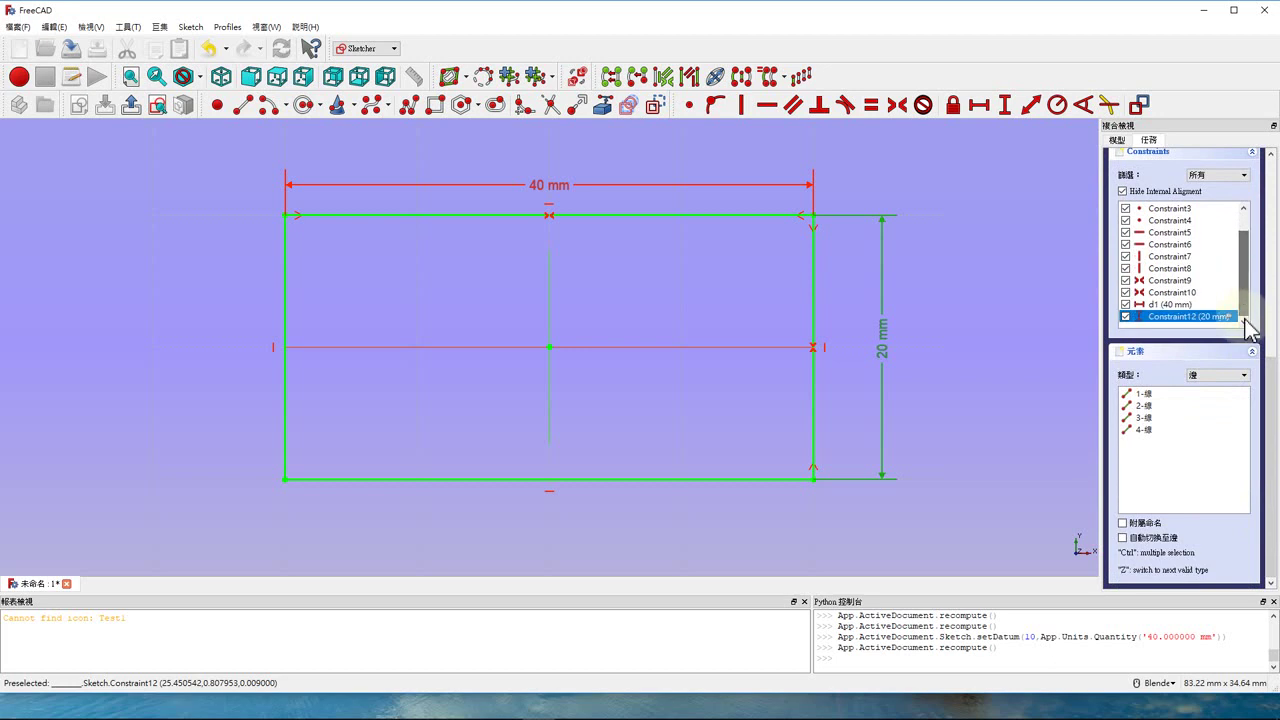
{"action": "left_click", "coordinate": [1180, 316]}
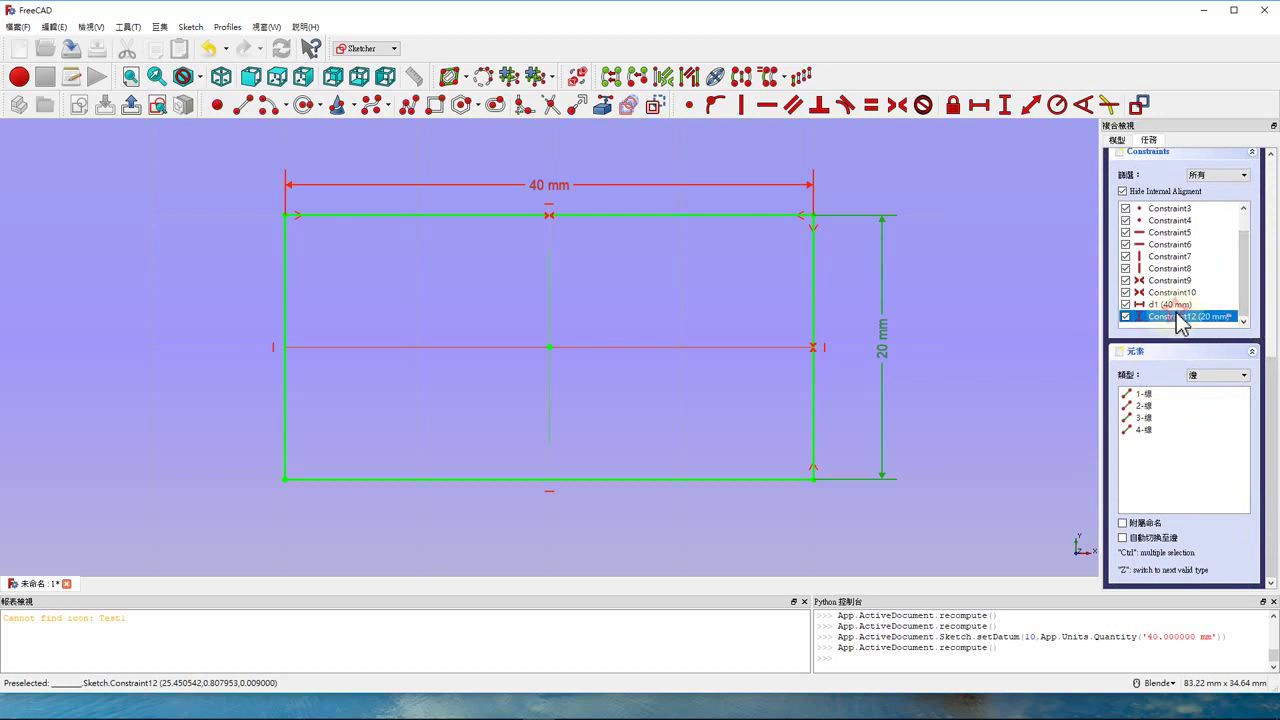
{"action": "left_click", "coordinate": [1180, 318]}
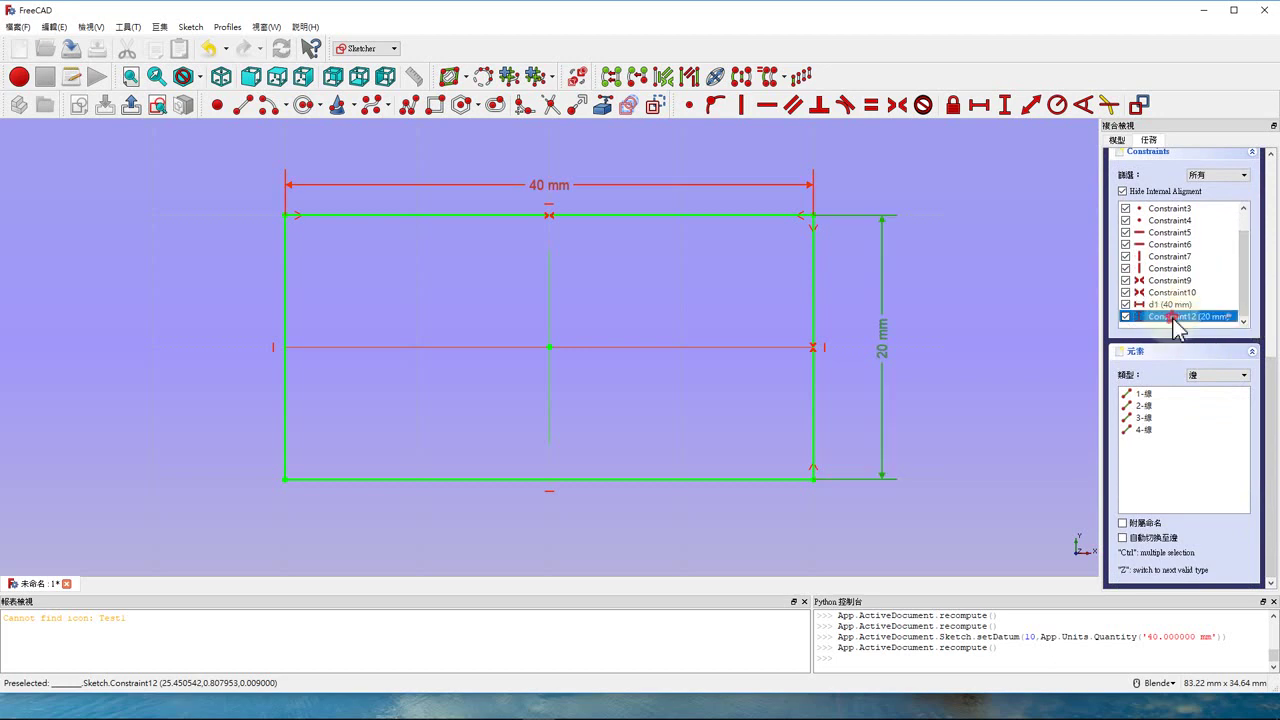
{"action": "left_click", "coordinate": [1176, 316]}
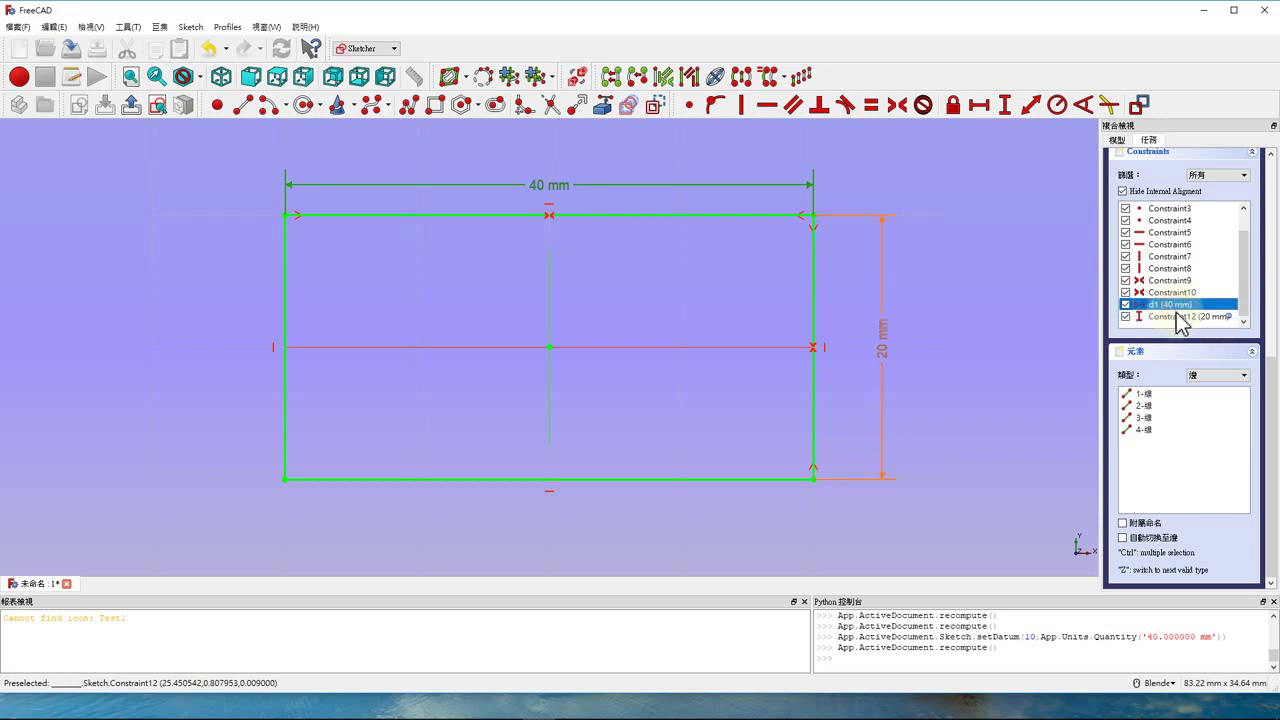
{"action": "left_click", "coordinate": [1176, 316]}
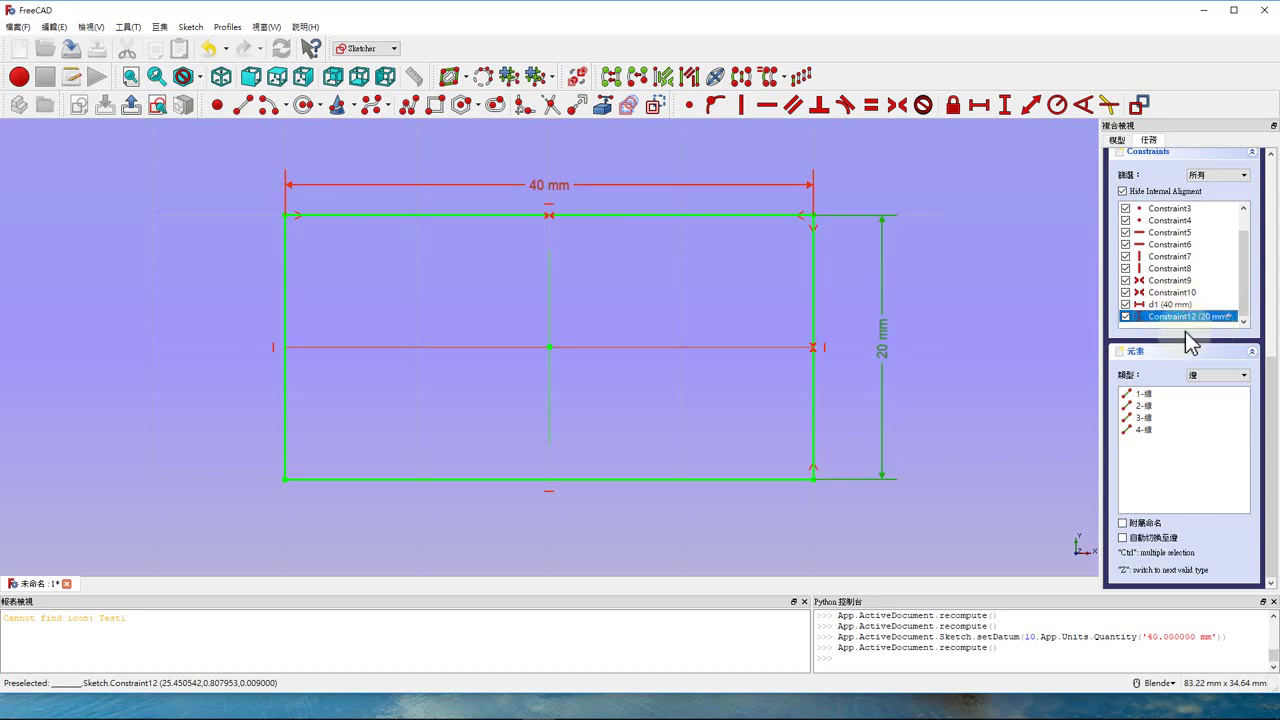
- Drive the 20 mm height with the formula Sketch.Constraints.d1 / 2
{"action": "double_click", "coordinate": [884, 347]}
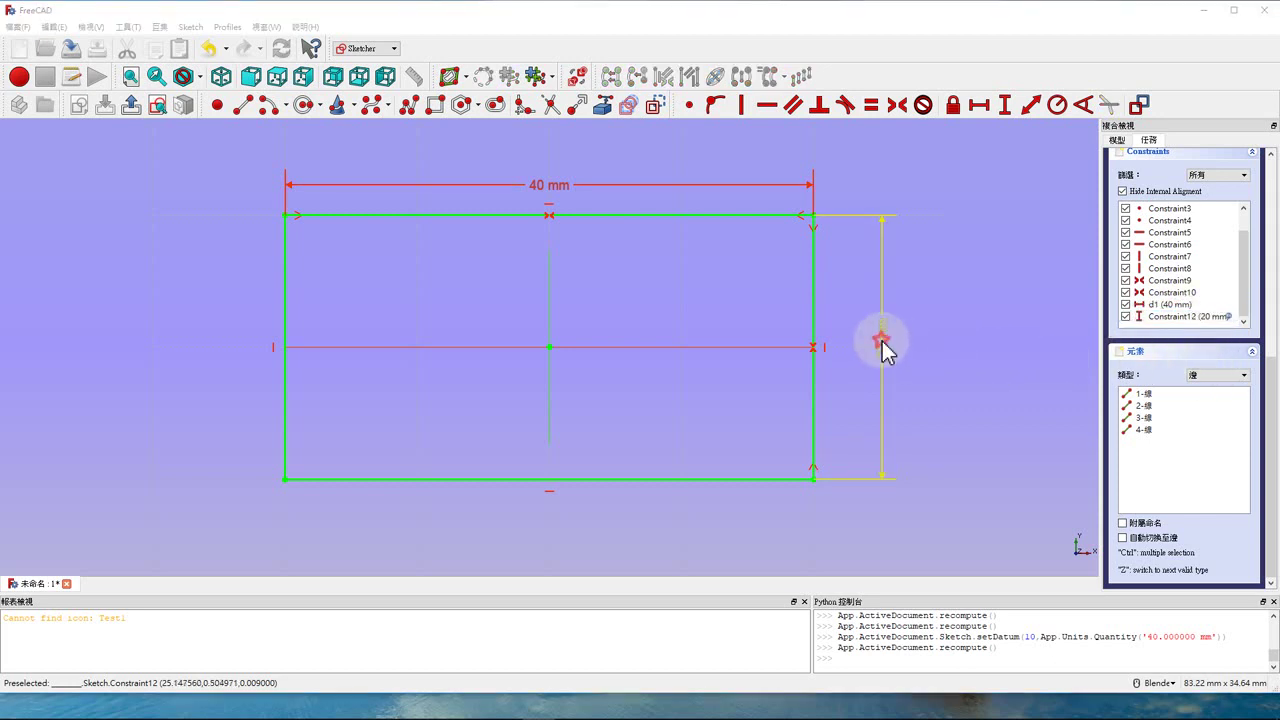
{"action": "left_click", "coordinate": [976, 360]}
{"action": "type", "text": "Sketch.Constraints.d1 / 2"}
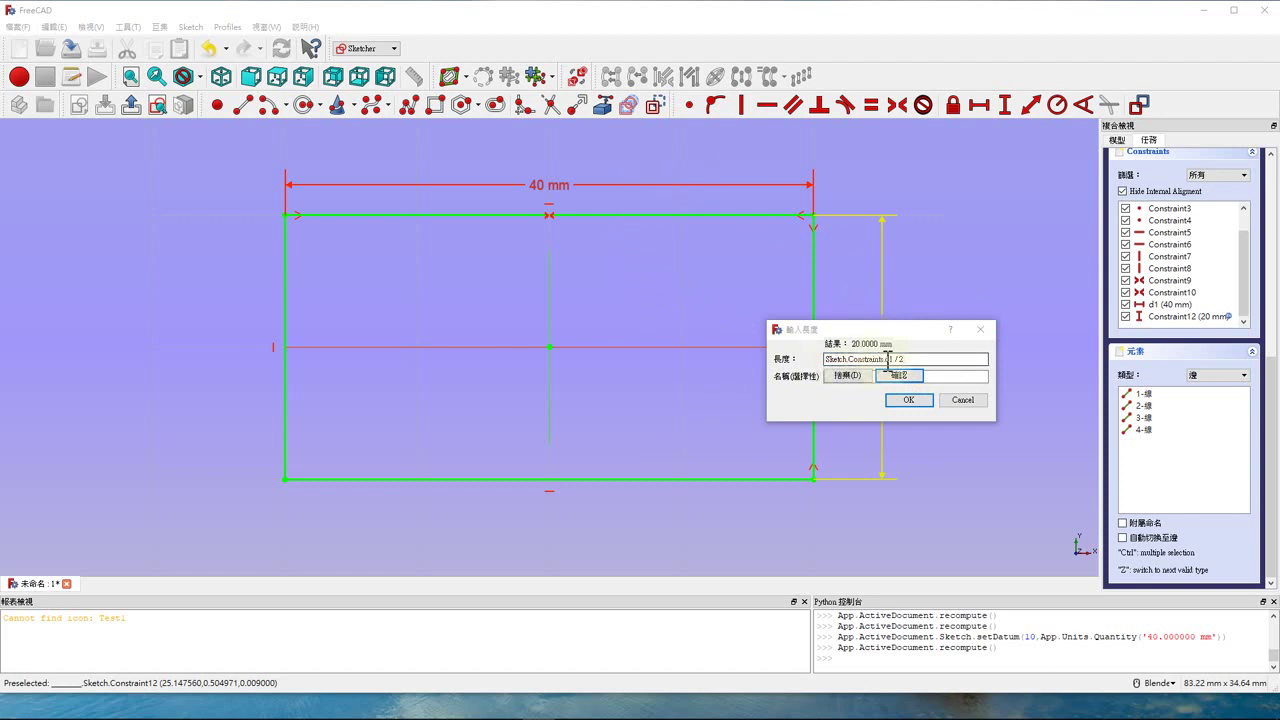
{"action": "left_click", "coordinate": [980, 329]}
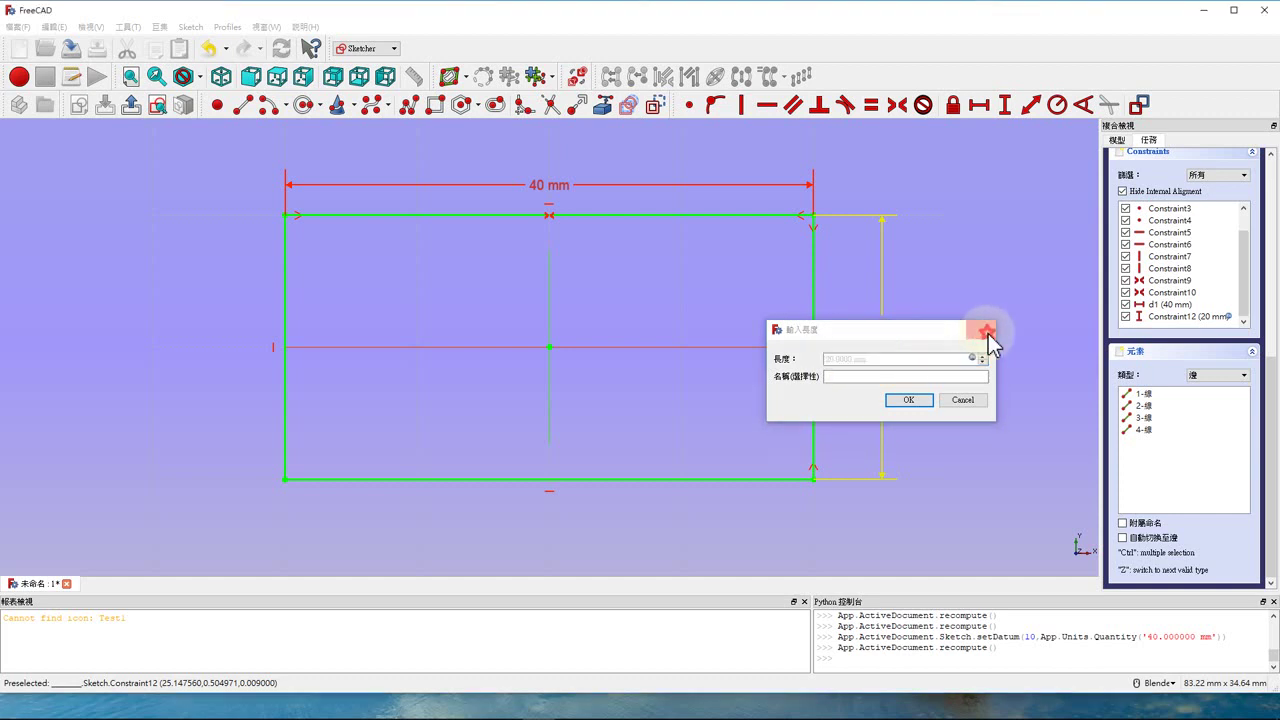
- Open the 40 mm width dimension and cancel, leaving it unchanged
{"action": "double_click", "coordinate": [560, 197]}
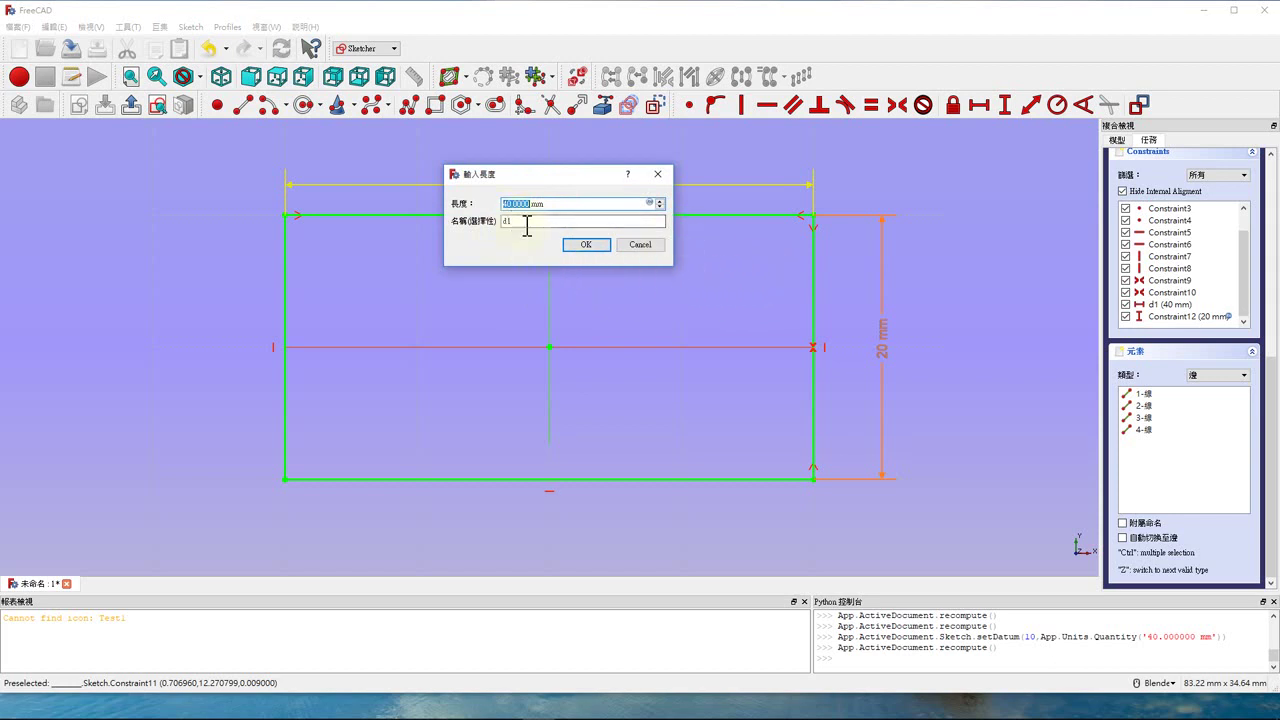
{"action": "left_click", "coordinate": [637, 248]}
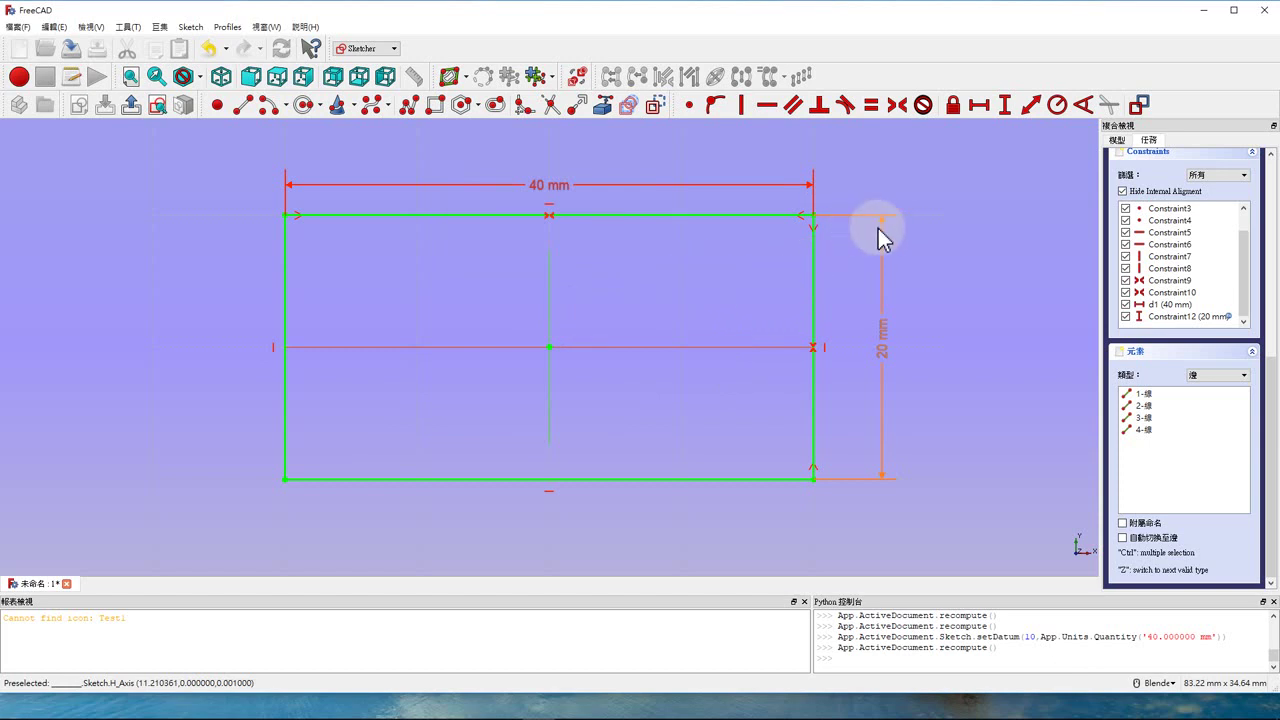
{"action": "scroll", "coordinate": [446, 307], "scroll_direction": "down", "scroll_amount": 2}
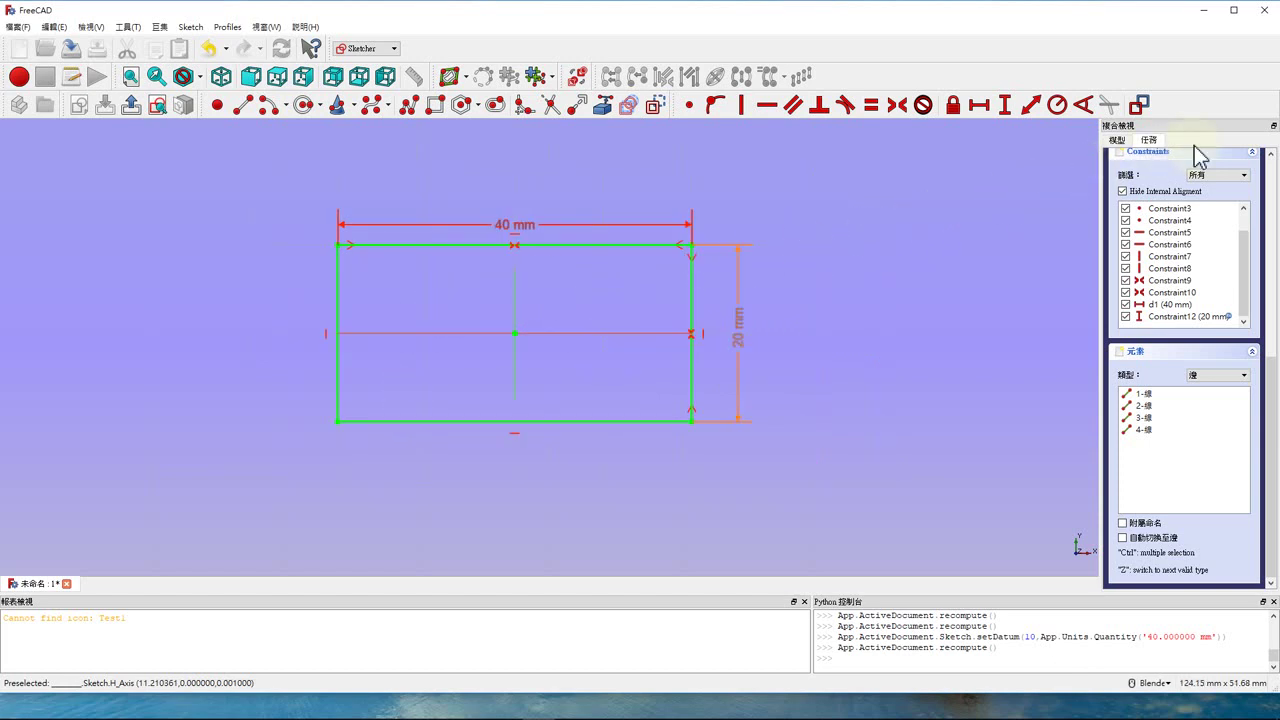
{"action": "left_click_drag", "start_coordinate": [1268, 408], "coordinate": [1276, 190]}
- Close the sketch, then create and open a new spreadsheet in the Spreadsheet workbench
{"action": "left_click", "coordinate": [1162, 163]}
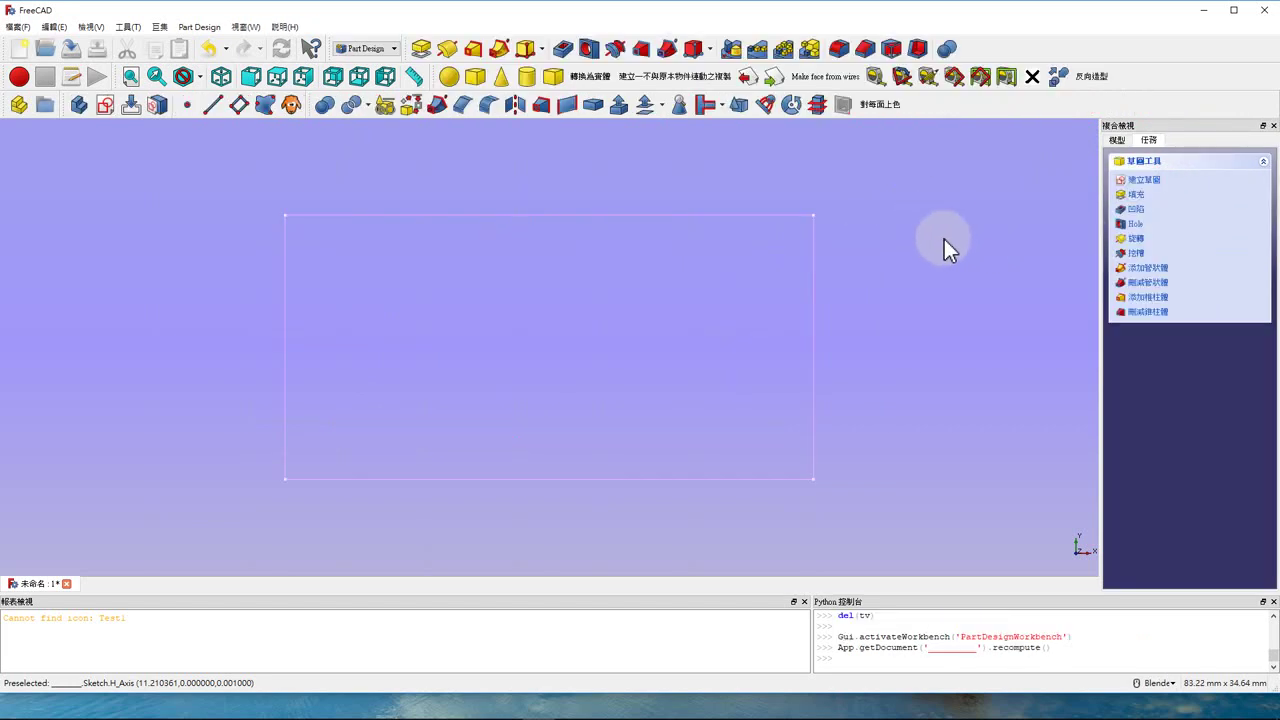
{"action": "left_click", "coordinate": [366, 48]}
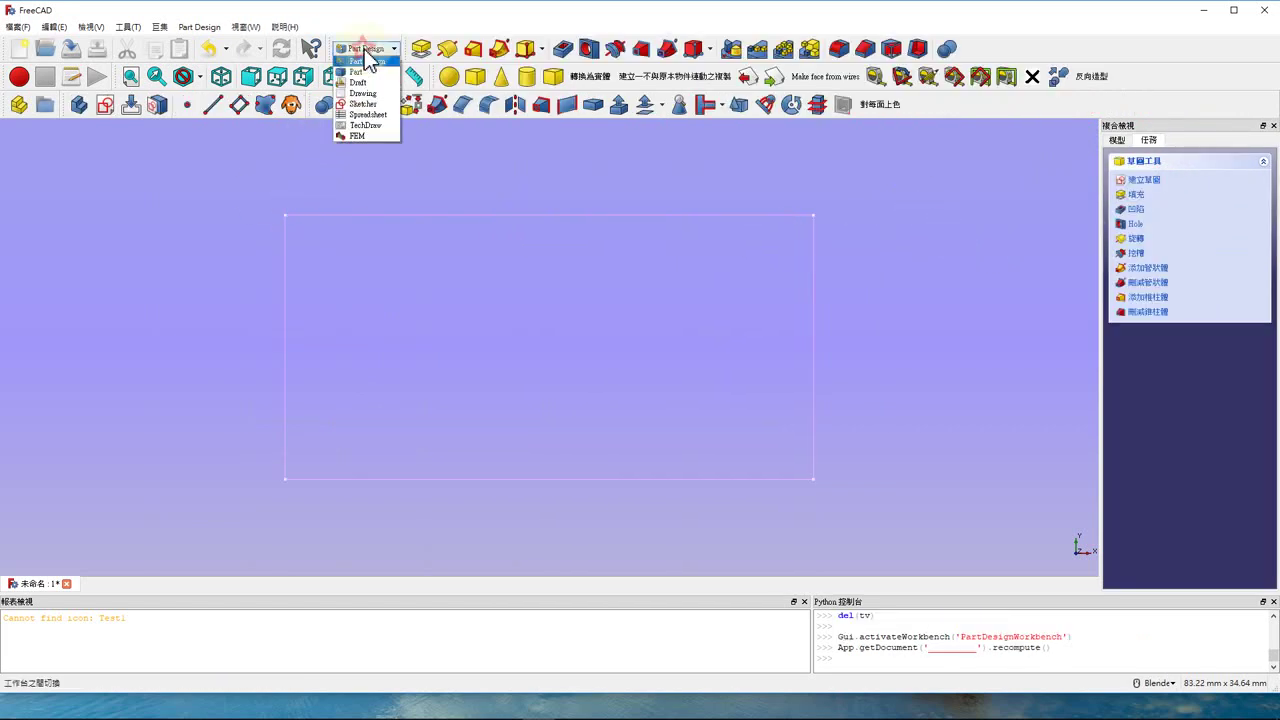
{"action": "left_click", "coordinate": [378, 115]}
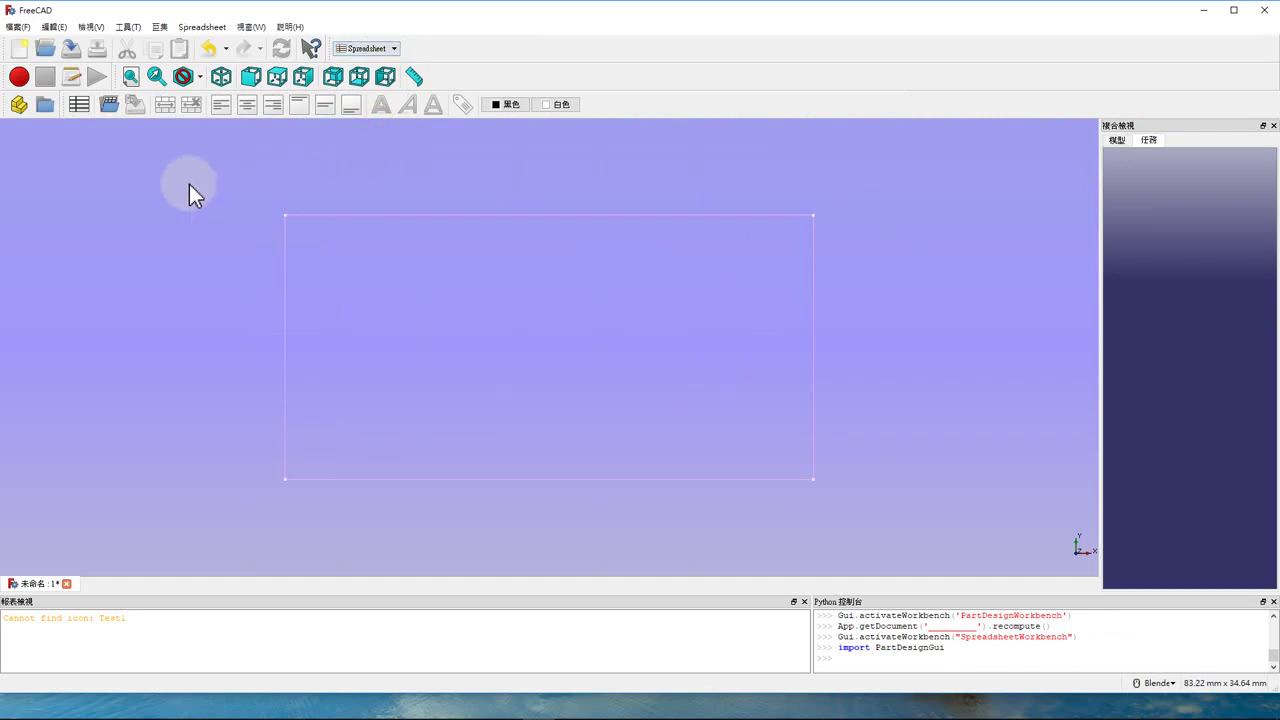
{"action": "left_click", "coordinate": [76, 111]}
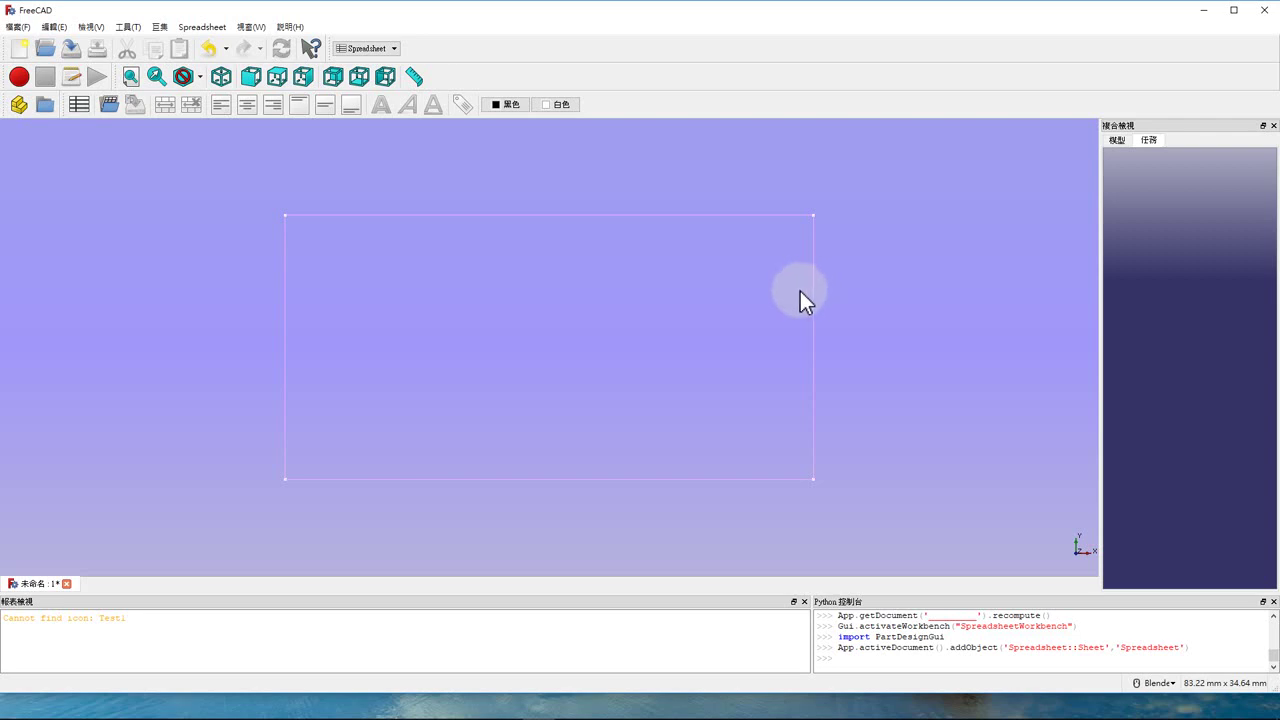
{"action": "left_click", "coordinate": [1116, 140]}
{"action": "left_click", "coordinate": [1160, 205]}
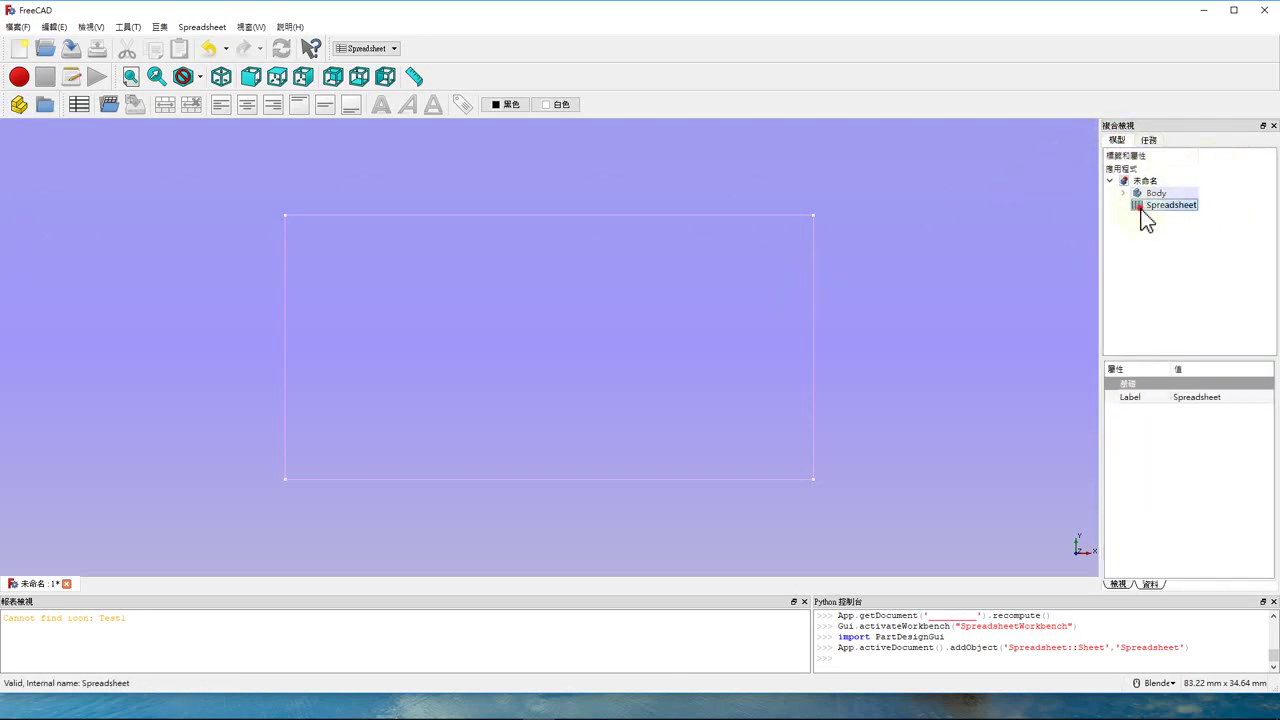
{"action": "double_click", "coordinate": [1141, 209]}
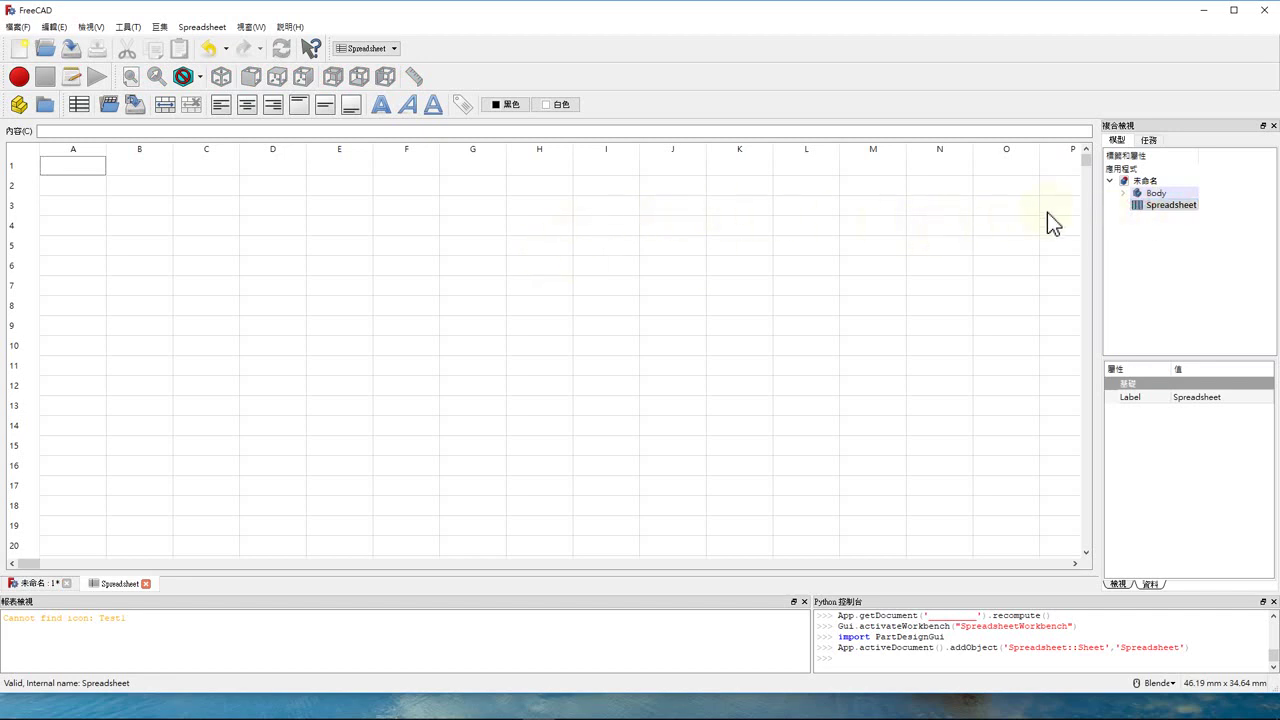
- Return to Part Design and tile the 3D view beside the spreadsheet, with cell A1 active
{"action": "left_click", "coordinate": [40, 584]}
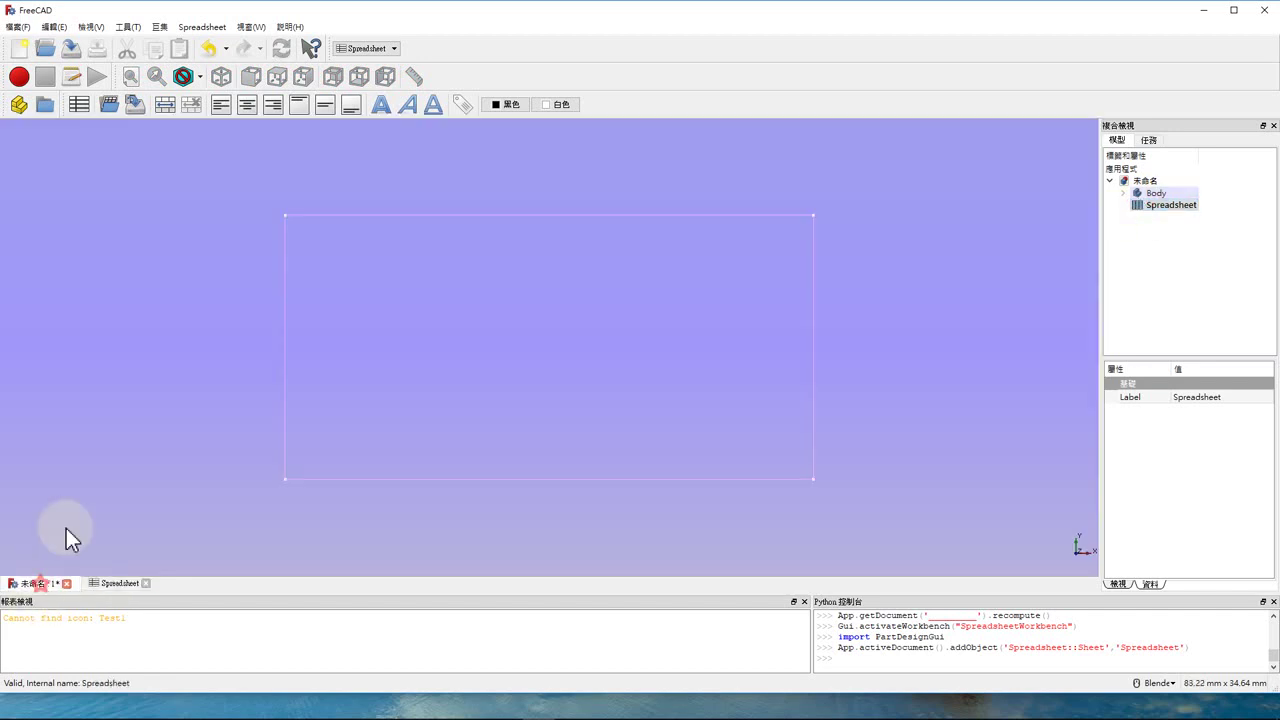
{"action": "left_click", "coordinate": [378, 49]}
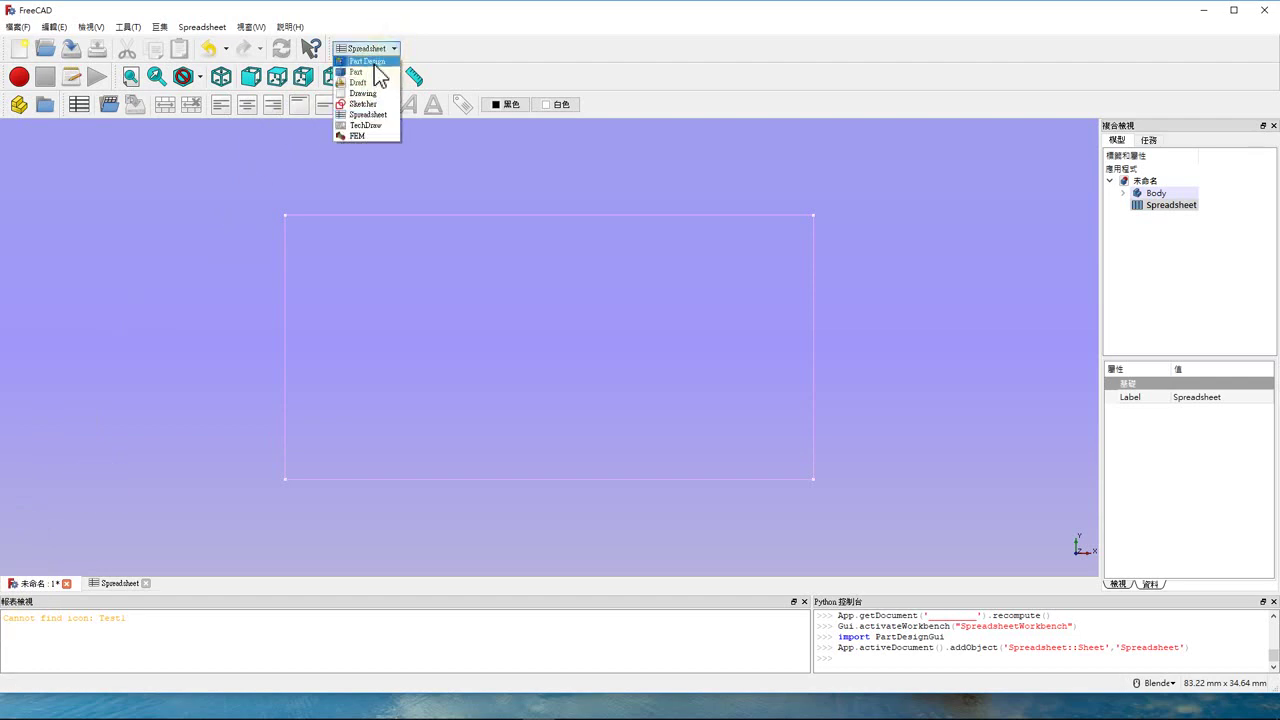
{"action": "left_click", "coordinate": [368, 61]}
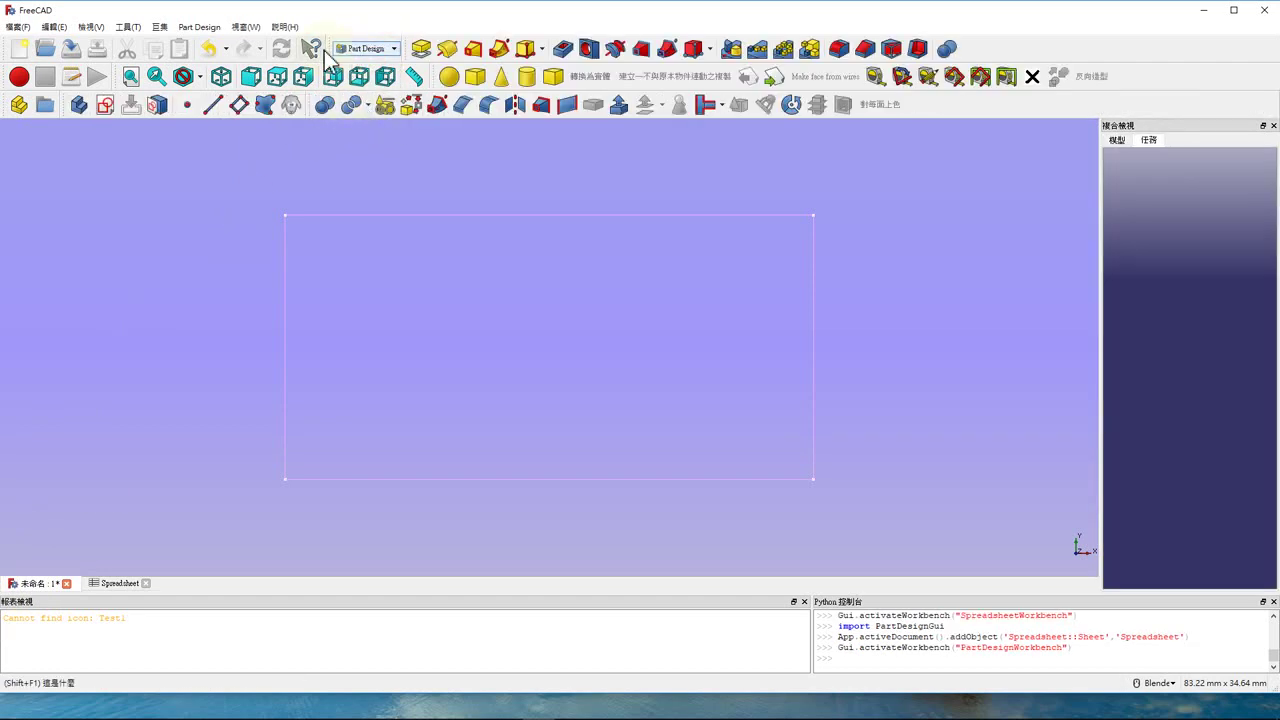
{"action": "left_click", "coordinate": [246, 27]}
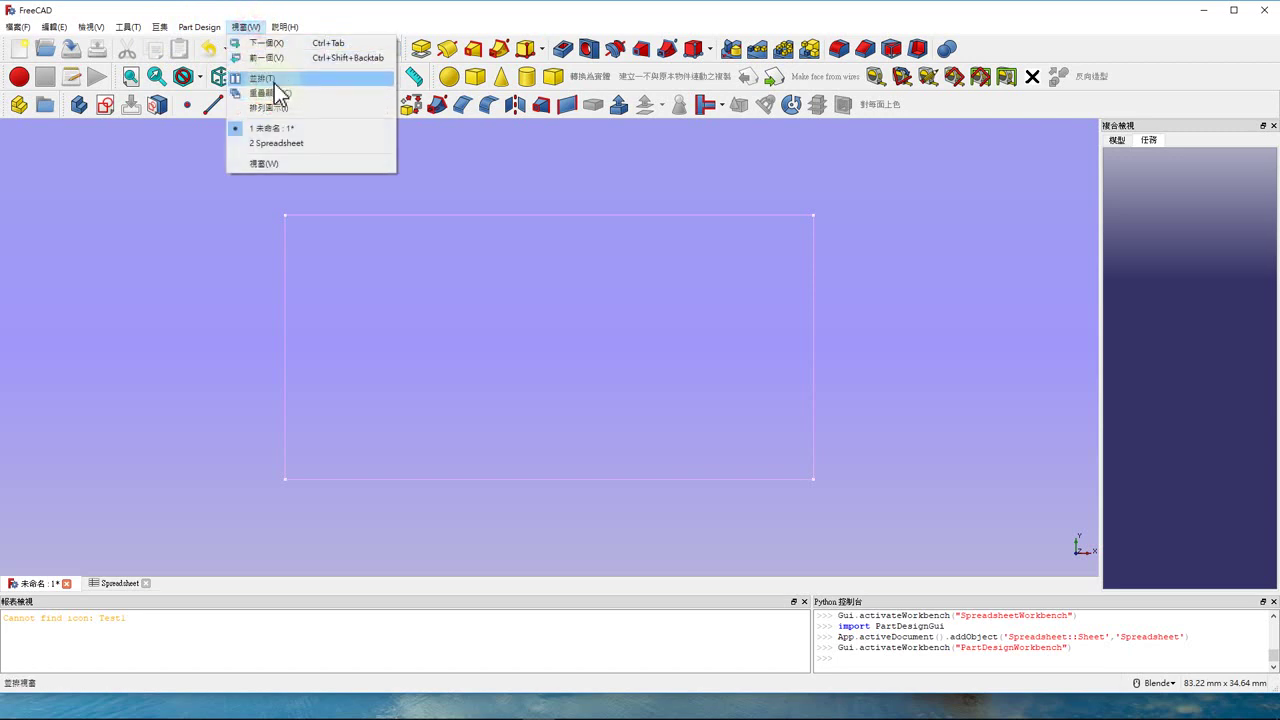
{"action": "left_click", "coordinate": [275, 80]}
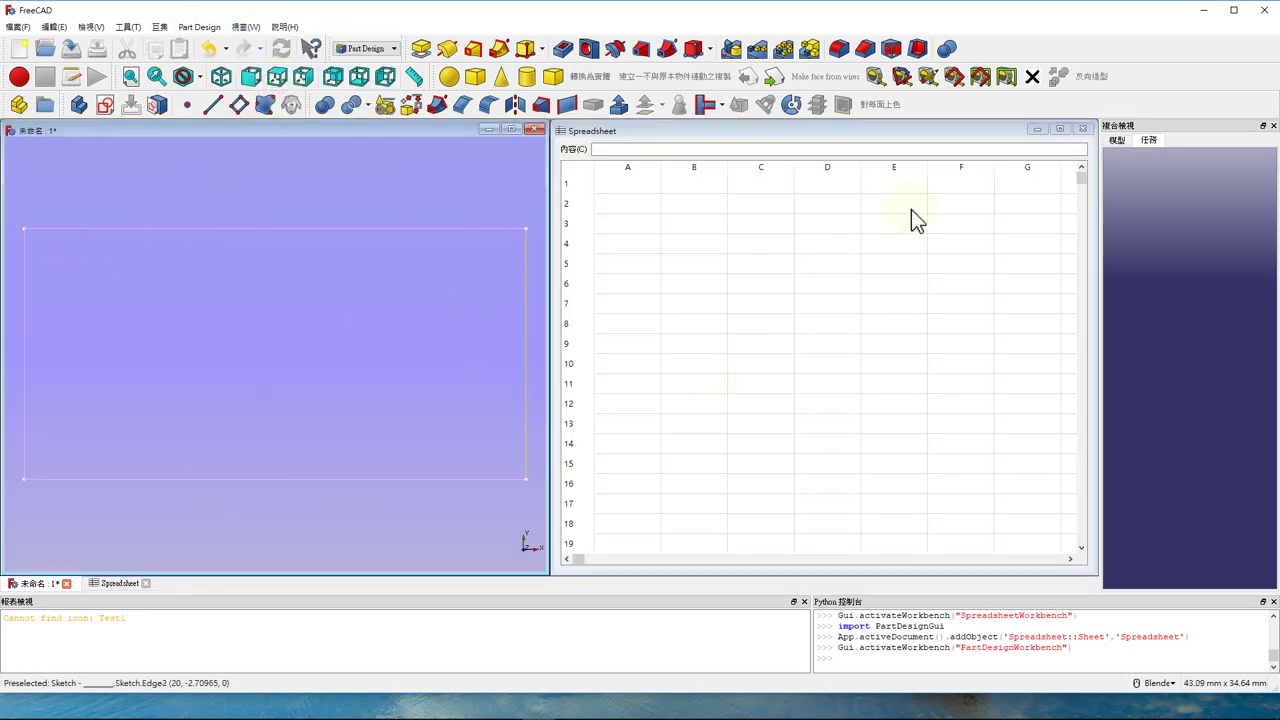
{"action": "left_click", "coordinate": [1116, 143]}
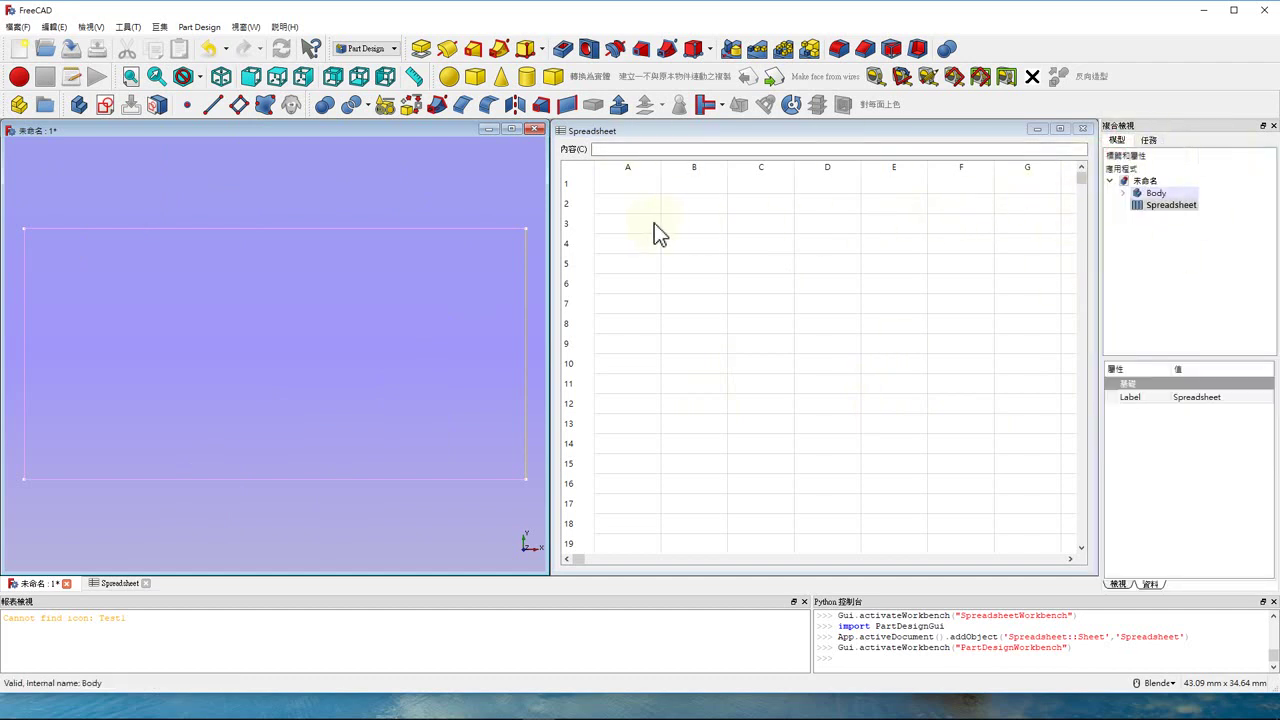
{"action": "left_click", "coordinate": [634, 185]}
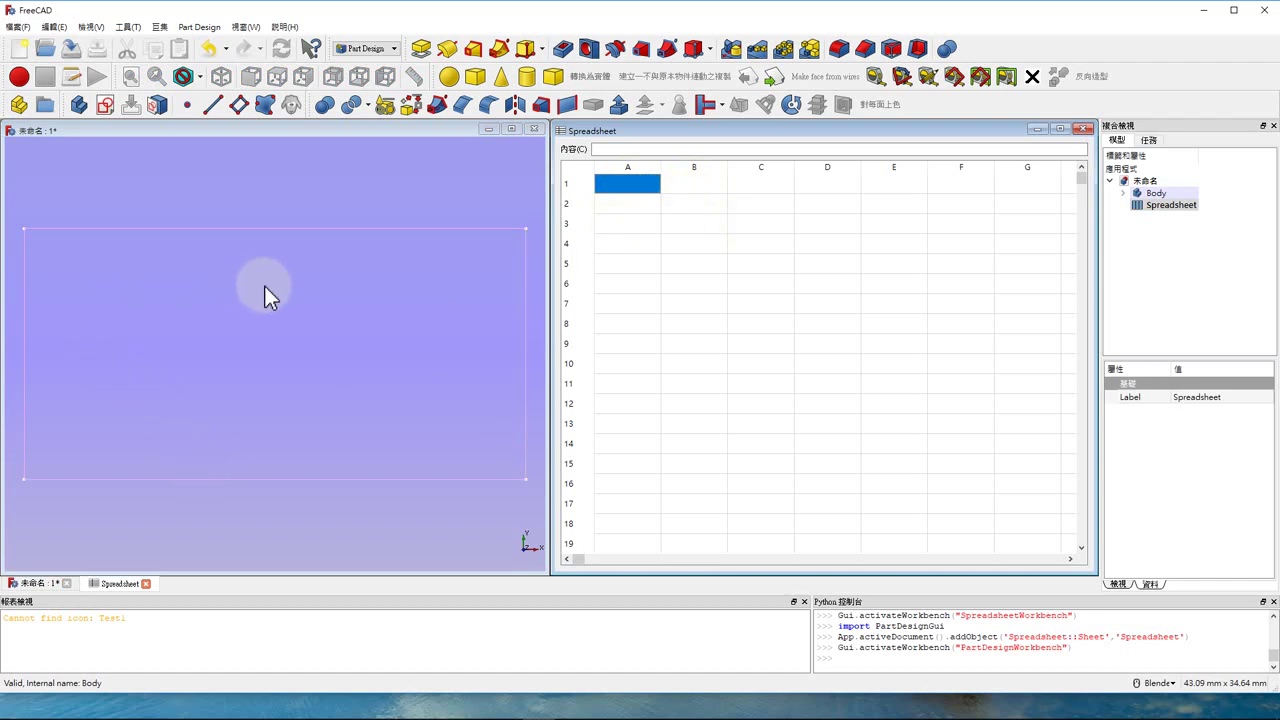
- Enter 15 as the value of cell A1
{"action": "left_click", "coordinate": [707, 186]}
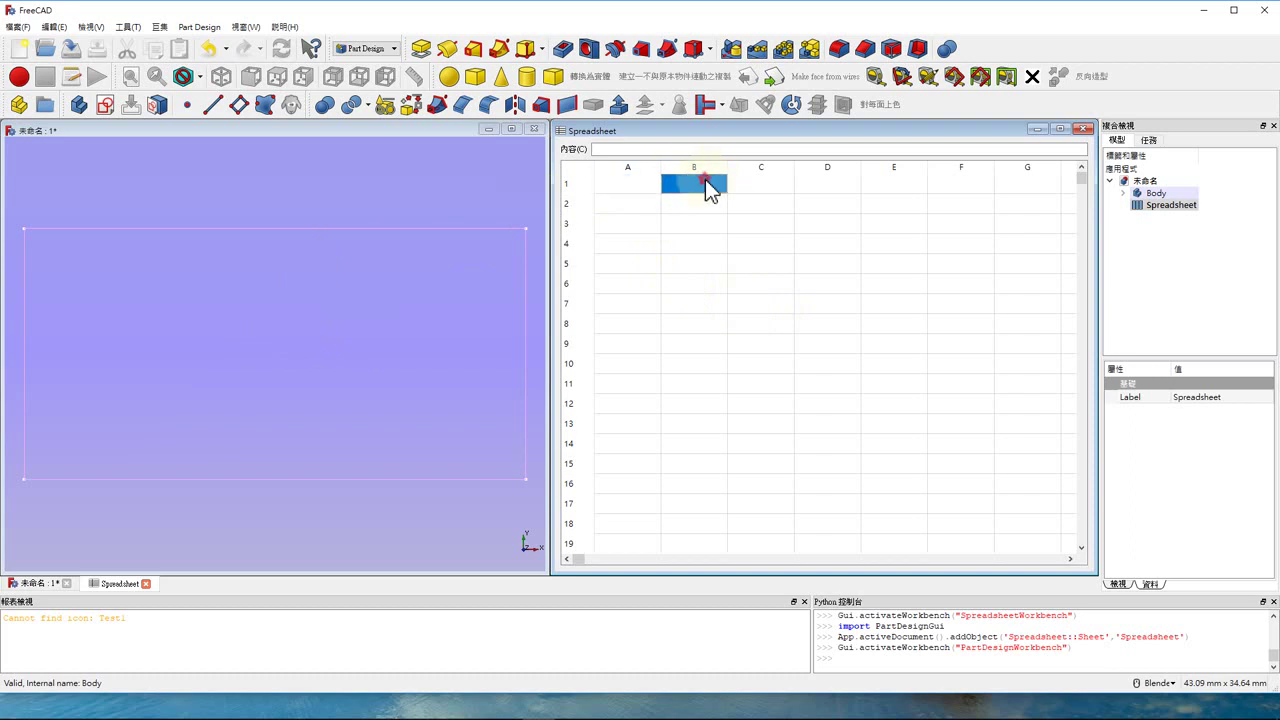
{"action": "left_click", "coordinate": [623, 189]}
{"action": "left_click", "coordinate": [697, 190]}
{"action": "left_click", "coordinate": [677, 186]}
{"action": "left_click", "coordinate": [636, 193]}
{"action": "left_click", "coordinate": [636, 202]}
{"action": "double_click", "coordinate": [633, 188]}
{"action": "type", "text": "20"}
{"action": "left_click", "coordinate": [632, 190]}
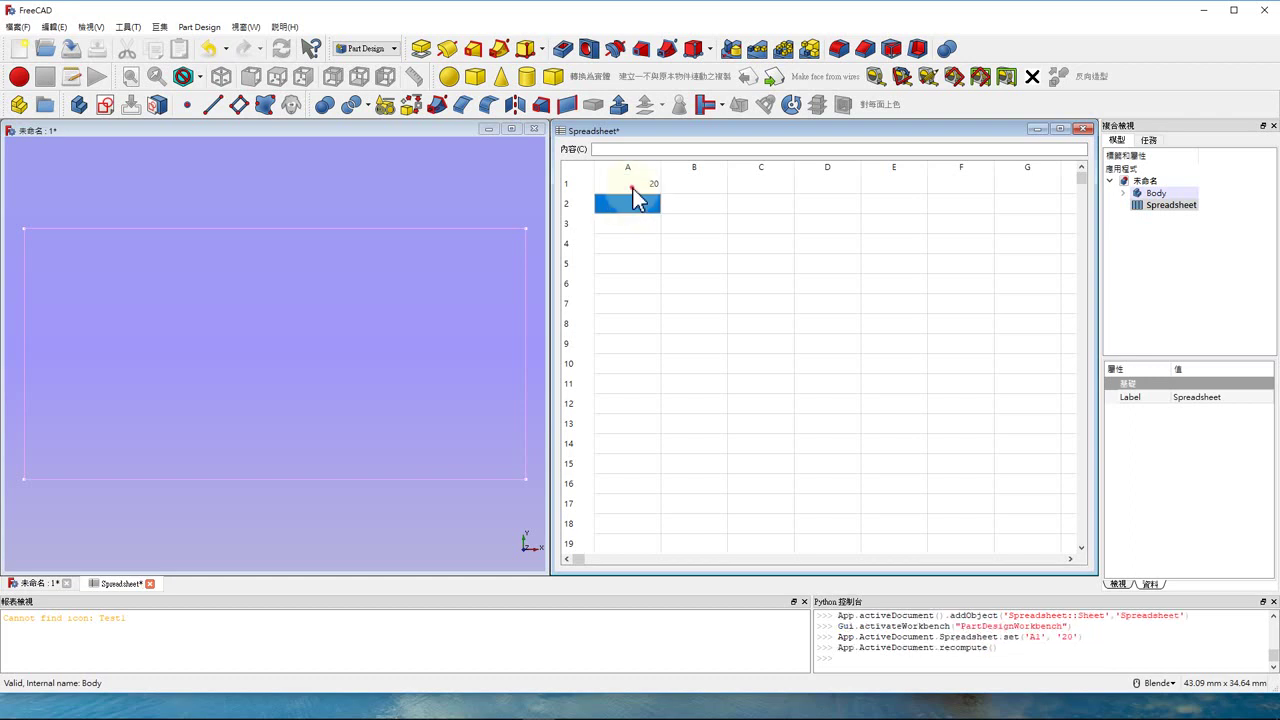
{"action": "type", "text": "15"}
{"action": "left_click", "coordinate": [632, 188]}
- Clear cell A2 and enter the formula =A1/2 (7.5)
{"action": "double_click", "coordinate": [627, 202]}
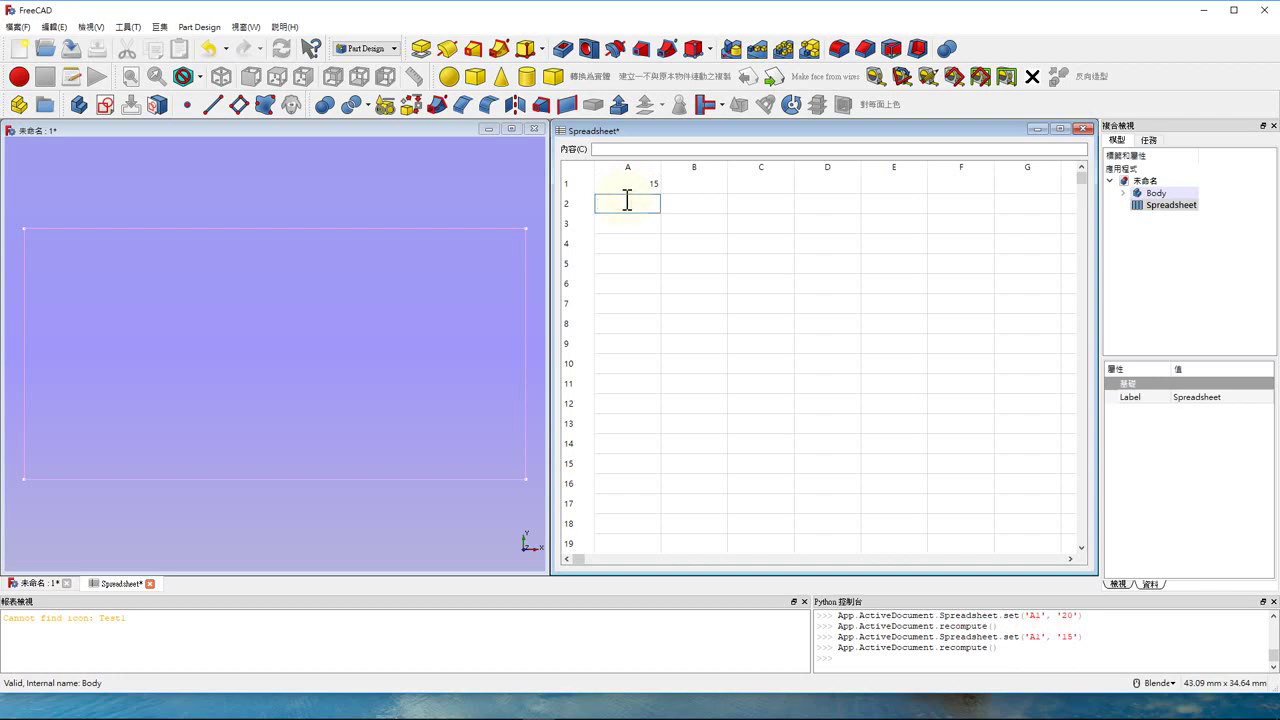
{"action": "left_click", "coordinate": [633, 208]}
{"action": "type", "text": "="}
{"action": "double_click", "coordinate": [634, 203]}
{"action": "left_click_drag", "start_coordinate": [634, 182], "coordinate": [639, 198]}
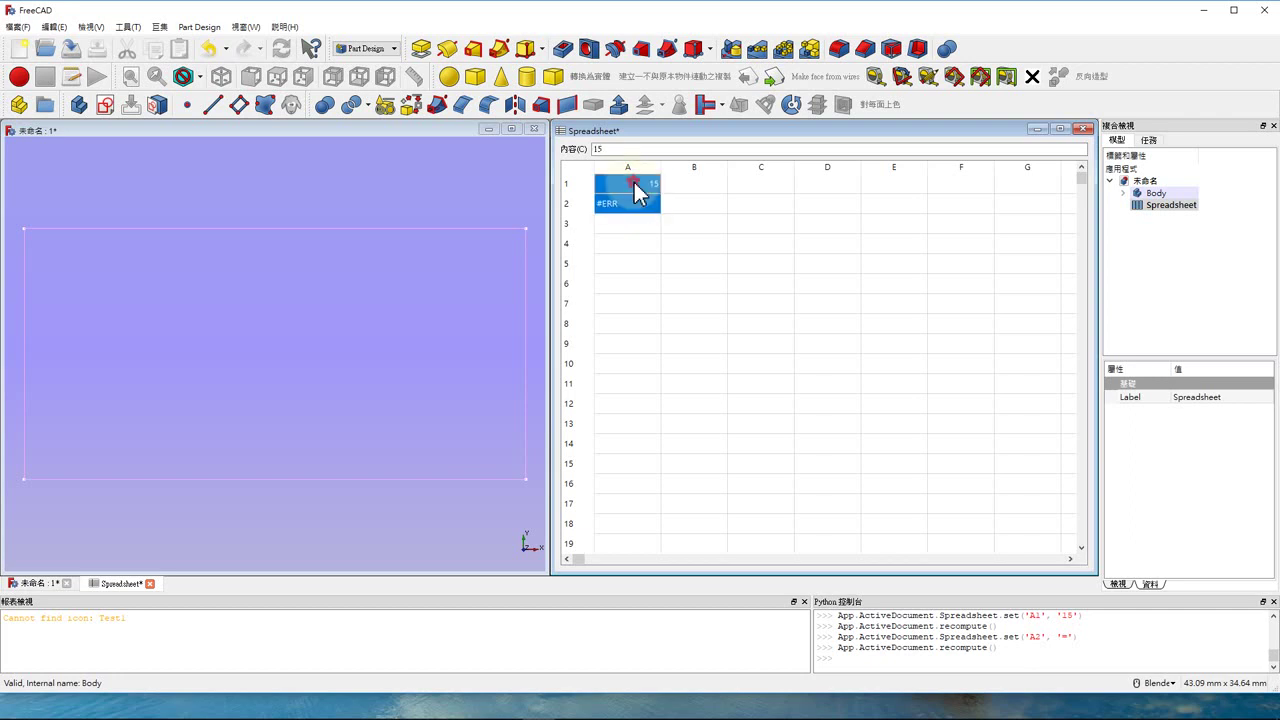
{"action": "double_click", "coordinate": [641, 201]}
{"action": "key", "text": "BackSpace"}
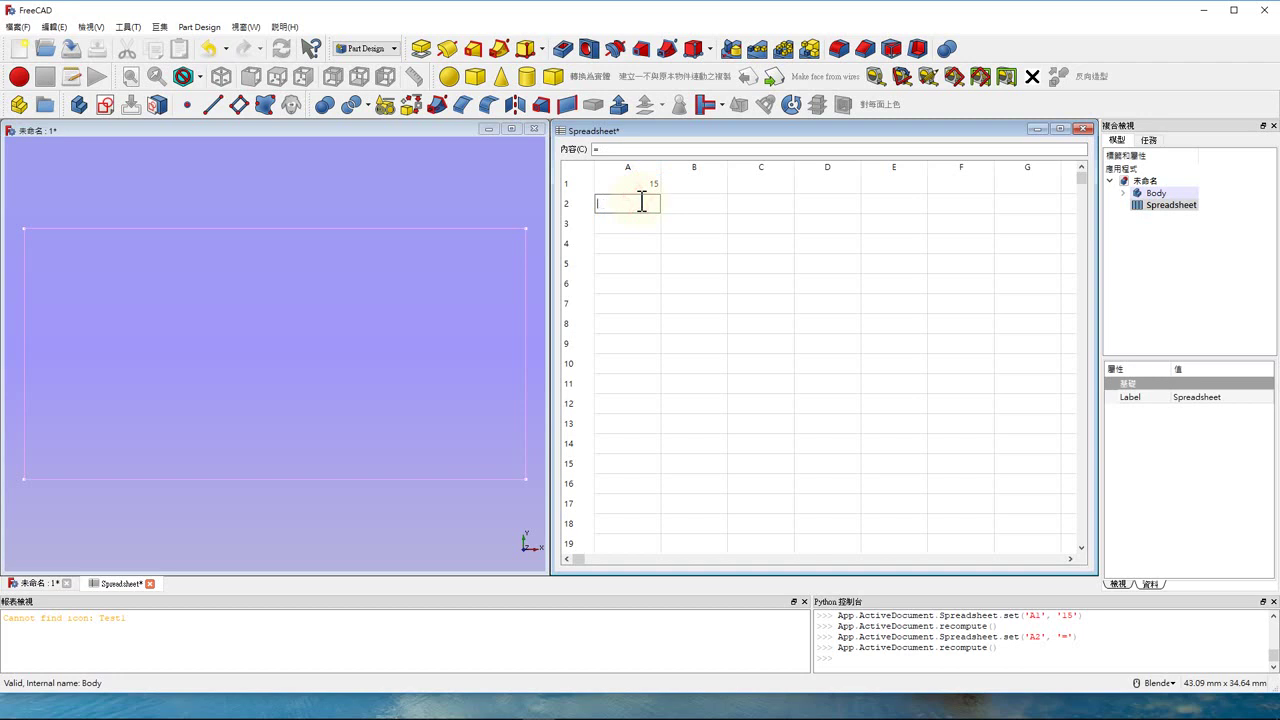
{"action": "key", "text": "Return"}
{"action": "type", "text": "a"}
{"action": "left_click", "coordinate": [624, 218]}
{"action": "type", "text": "/2"}
{"action": "key", "text": "Return"}
- Label the rows with s1 in B1 and s2 in B2
{"action": "left_click", "coordinate": [695, 189]}
{"action": "type", "text": "d"}
{"action": "type", "text": "1"}
{"action": "key", "text": "BackSpace"}
{"action": "key", "text": "BackSpace"}
{"action": "type", "text": "s1"}
{"action": "key", "text": "Return"}
{"action": "double_click", "coordinate": [699, 206]}
{"action": "type", "text": "s2"}
{"action": "key", "text": "Return"}
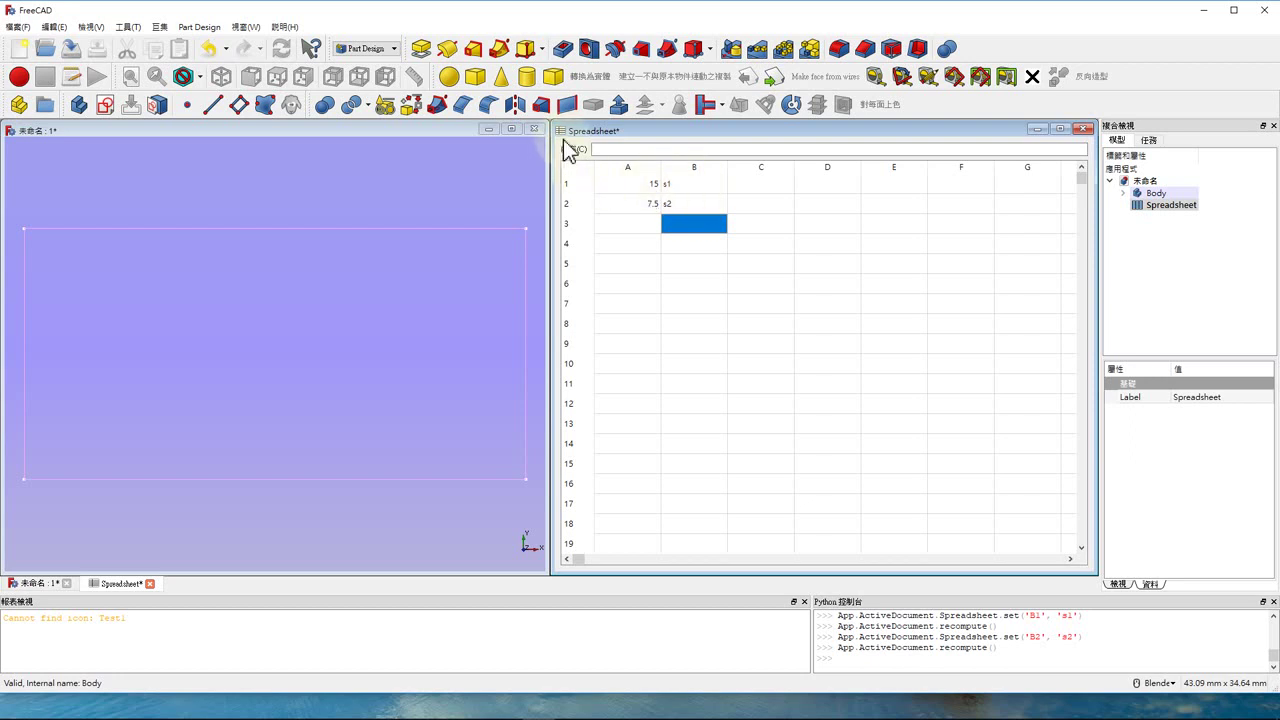
{"action": "left_click", "coordinate": [635, 190]}
- Give cell A1 the alias s1 in its cell properties
{"action": "right_click", "coordinate": [635, 189]}
{"action": "left_click", "coordinate": [660, 199]}
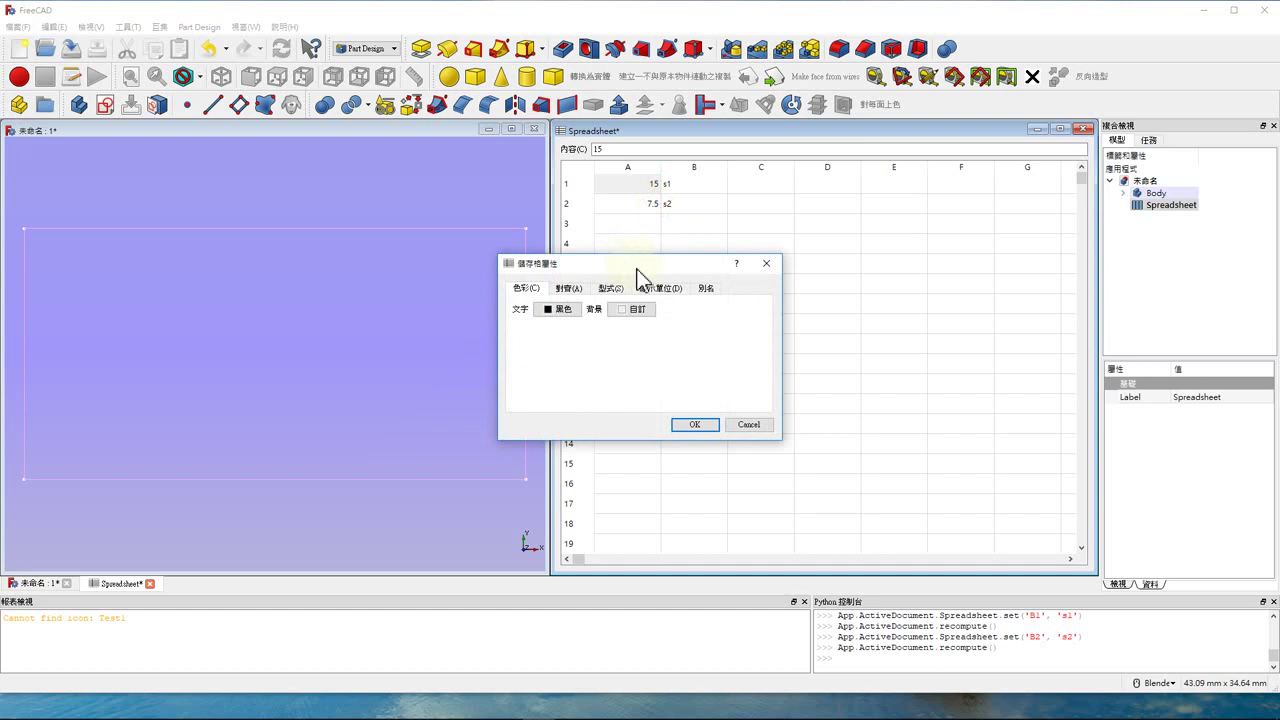
{"action": "left_click", "coordinate": [706, 288]}
{"action": "left_click", "coordinate": [623, 308]}
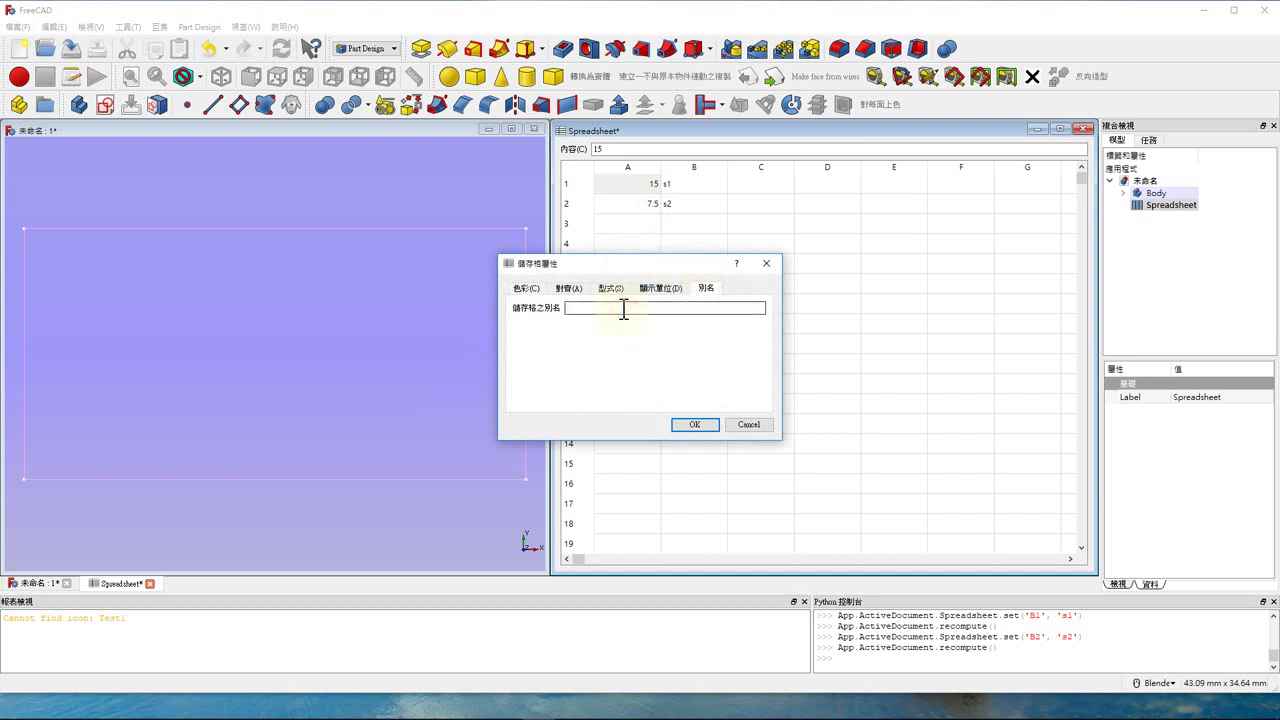
{"action": "type", "text": "s1"}
{"action": "left_click", "coordinate": [706, 429]}
- Give cell A2 the alias s2 in its cell properties
{"action": "right_click", "coordinate": [637, 197]}
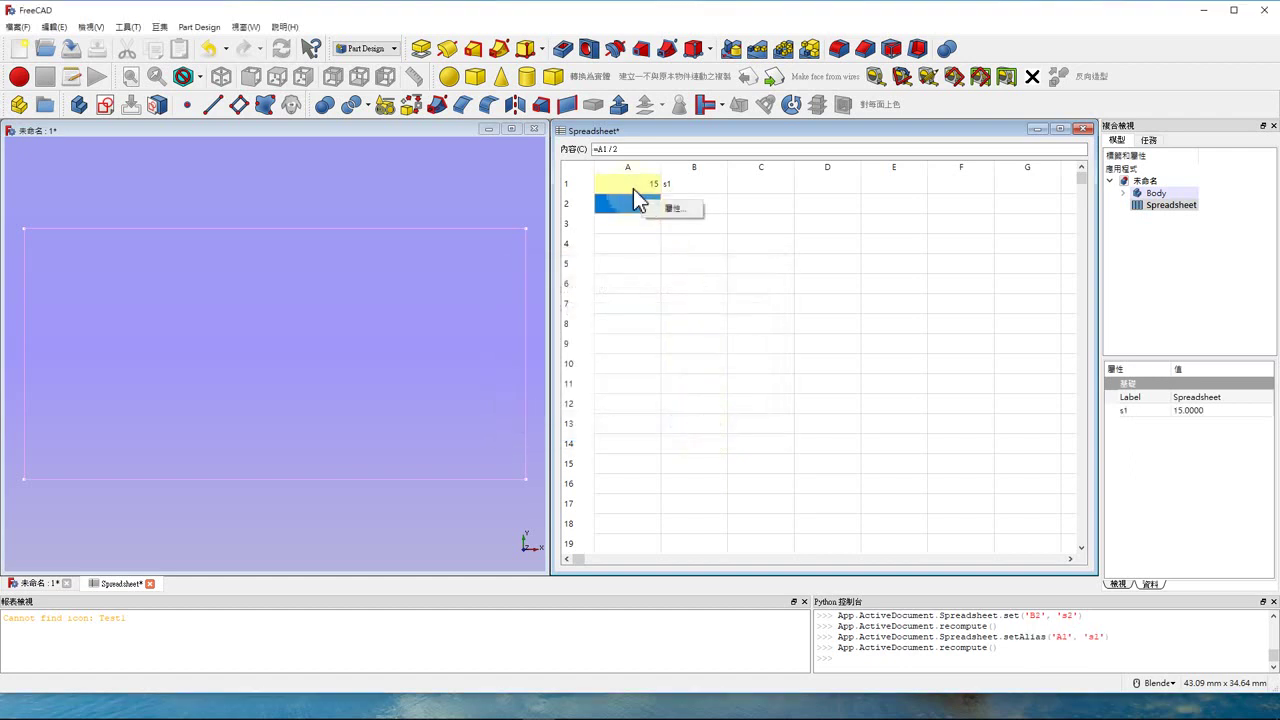
{"action": "left_click", "coordinate": [665, 212]}
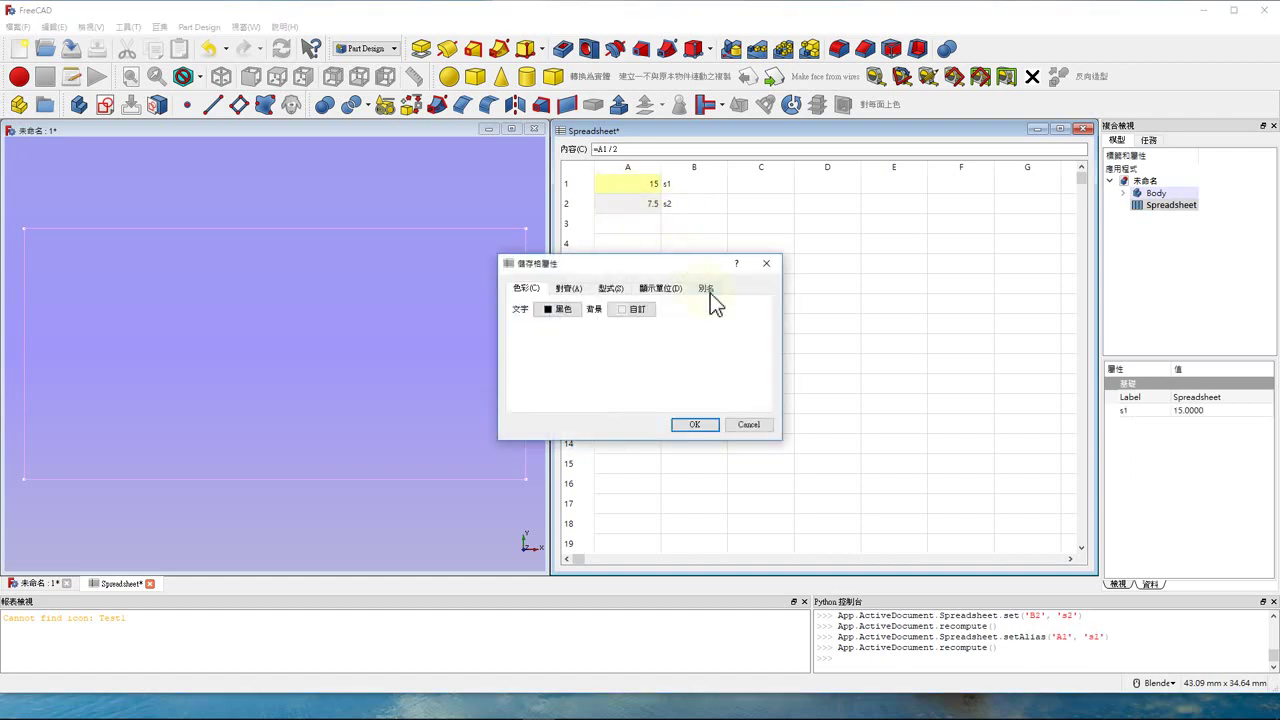
{"action": "left_click", "coordinate": [706, 288]}
{"action": "type", "text": "s2"}
{"action": "left_click", "coordinate": [685, 424]}
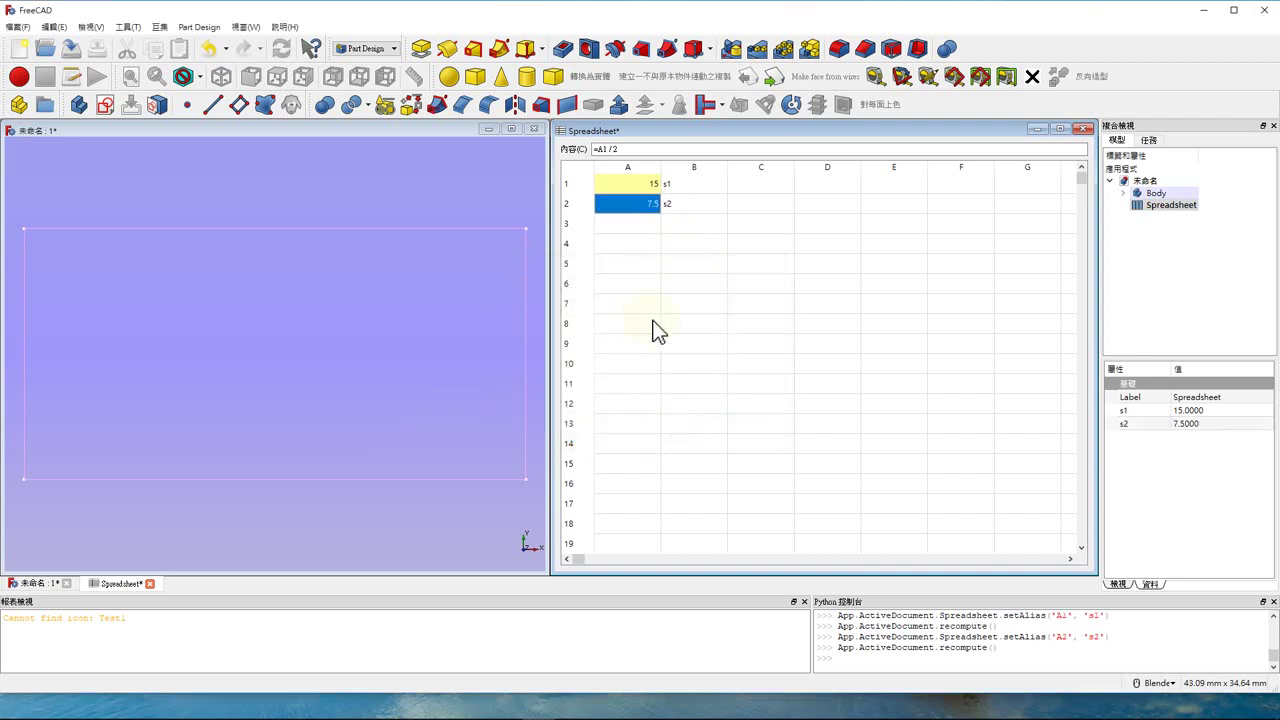
{"action": "left_click", "coordinate": [339, 281]}
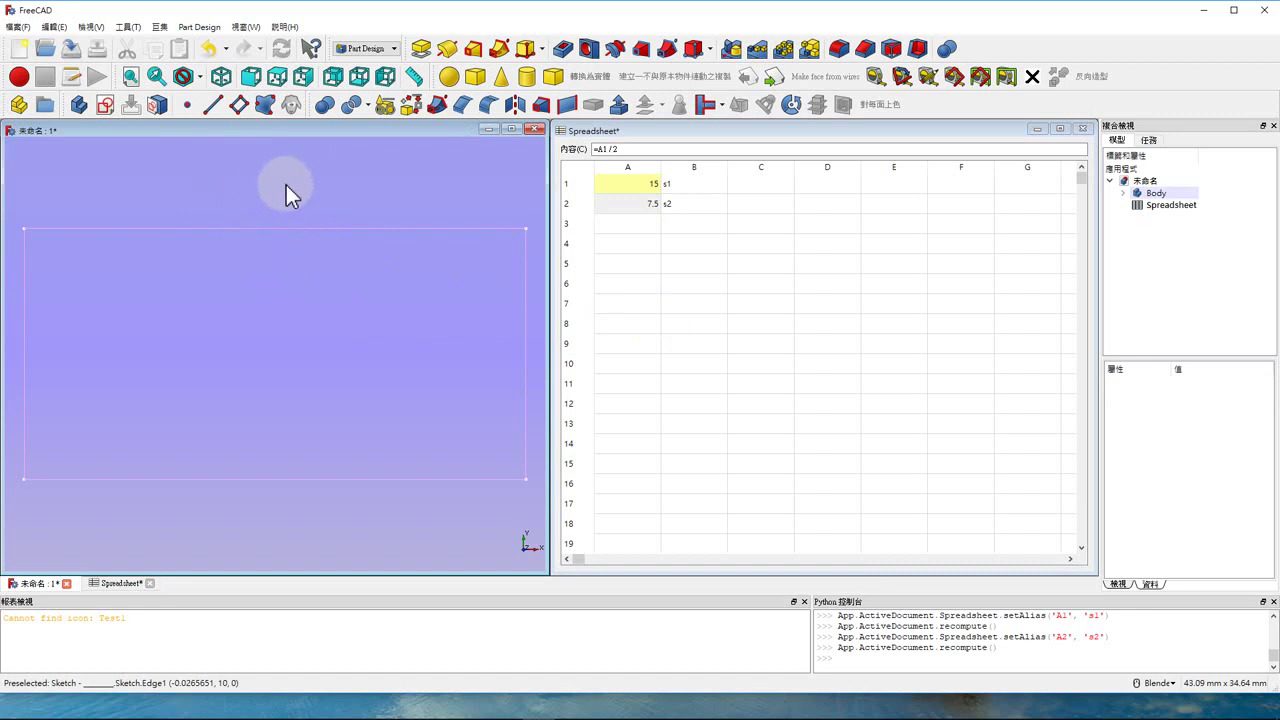
- Reopen the Sketch and draw a smaller rectangle inside the 40 × 20 mm one
{"action": "left_click", "coordinate": [1123, 192]}
{"action": "double_click", "coordinate": [1165, 216]}
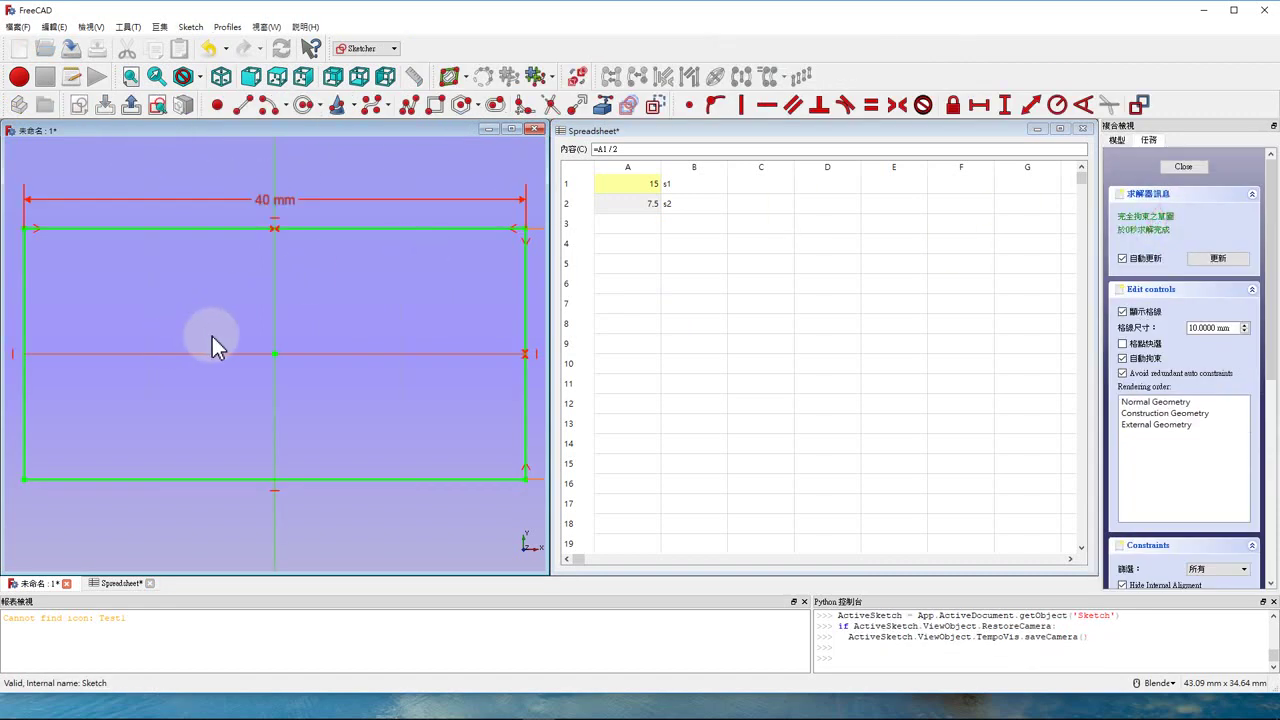
{"action": "scroll", "coordinate": [299, 332], "scroll_direction": "down", "scroll_amount": 2}
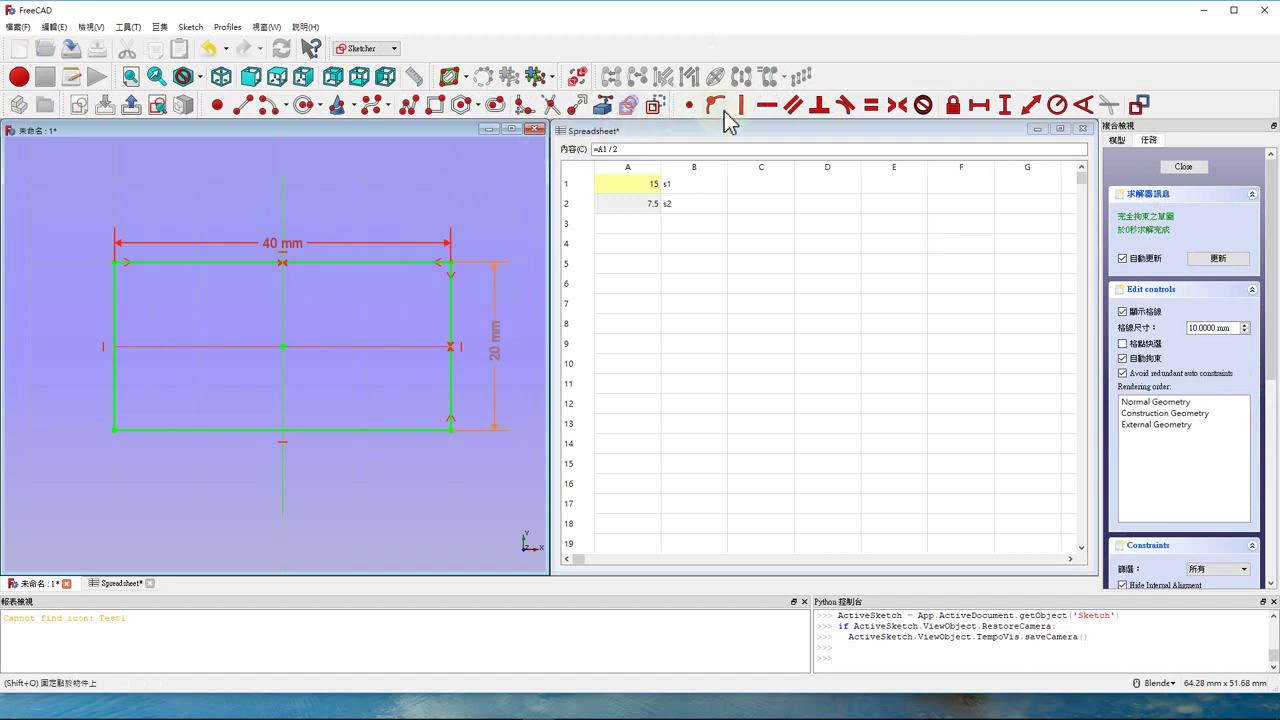
{"action": "left_click", "coordinate": [435, 104]}
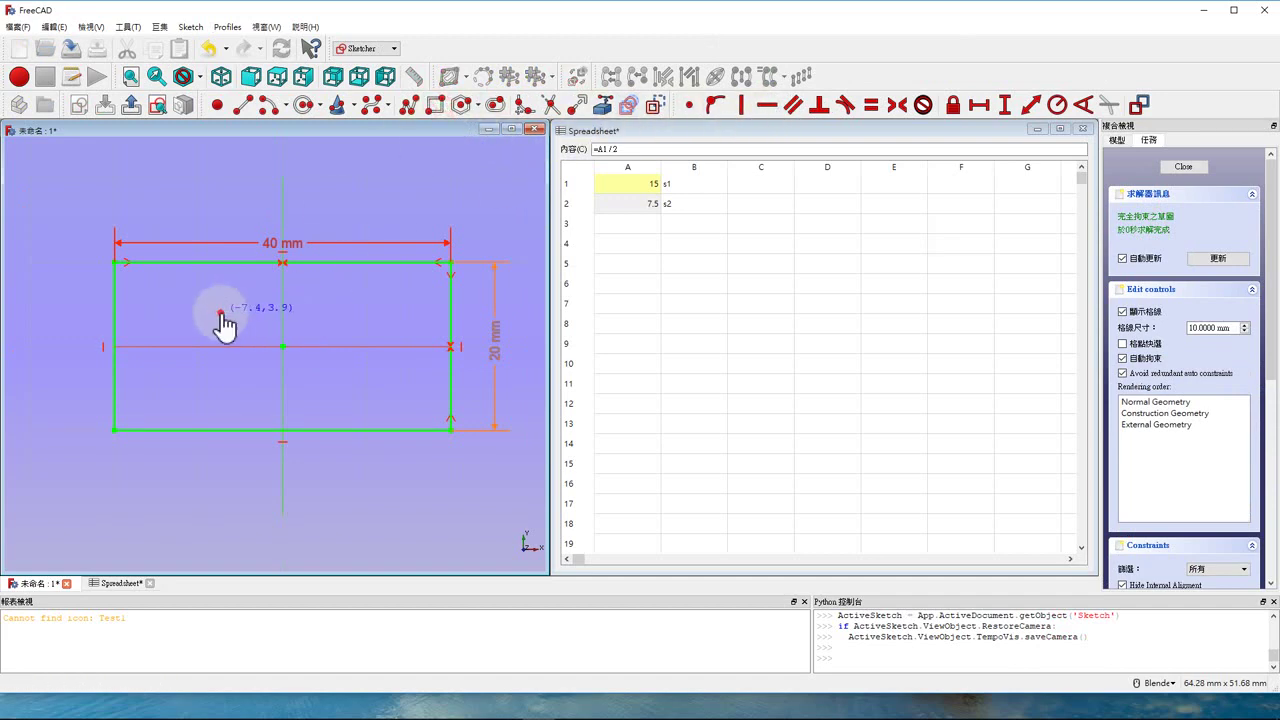
{"action": "left_click", "coordinate": [221, 313]}
{"action": "left_click", "coordinate": [361, 388]}
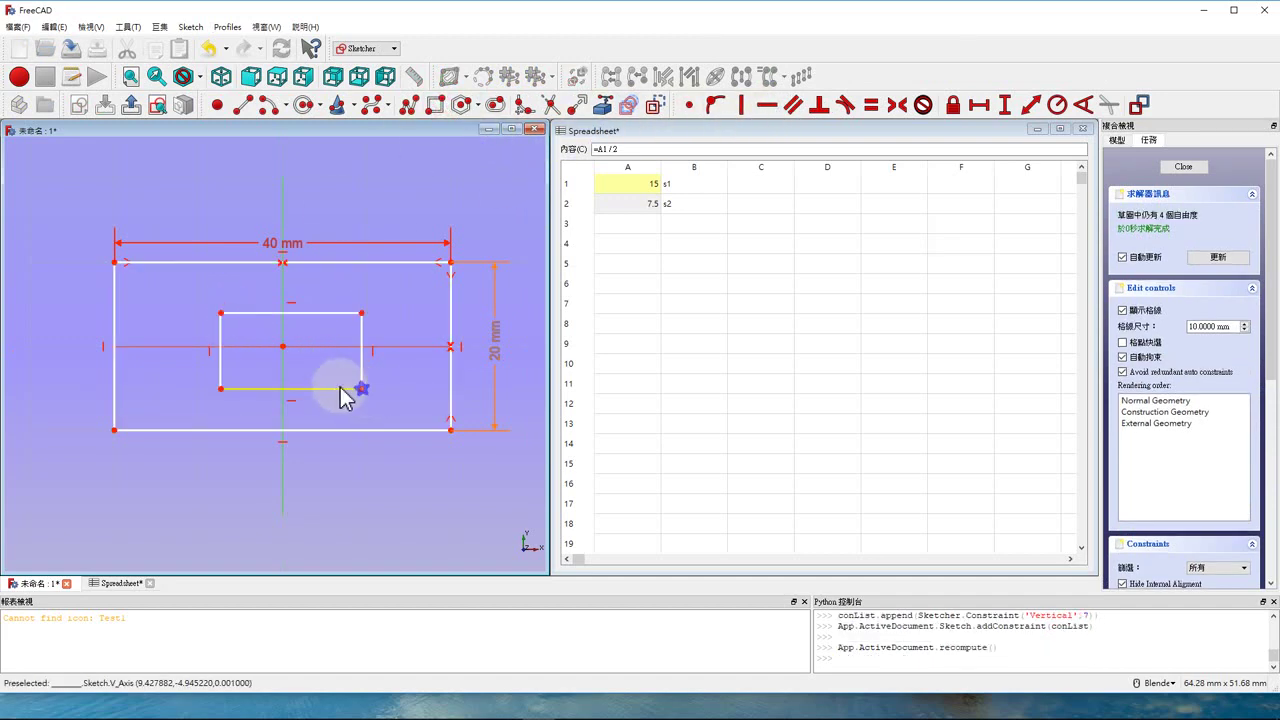
- Make the inner rectangle's corners symmetric about the vertical and horizontal axes
{"action": "left_click", "coordinate": [221, 314]}
{"action": "left_click", "coordinate": [361, 313]}
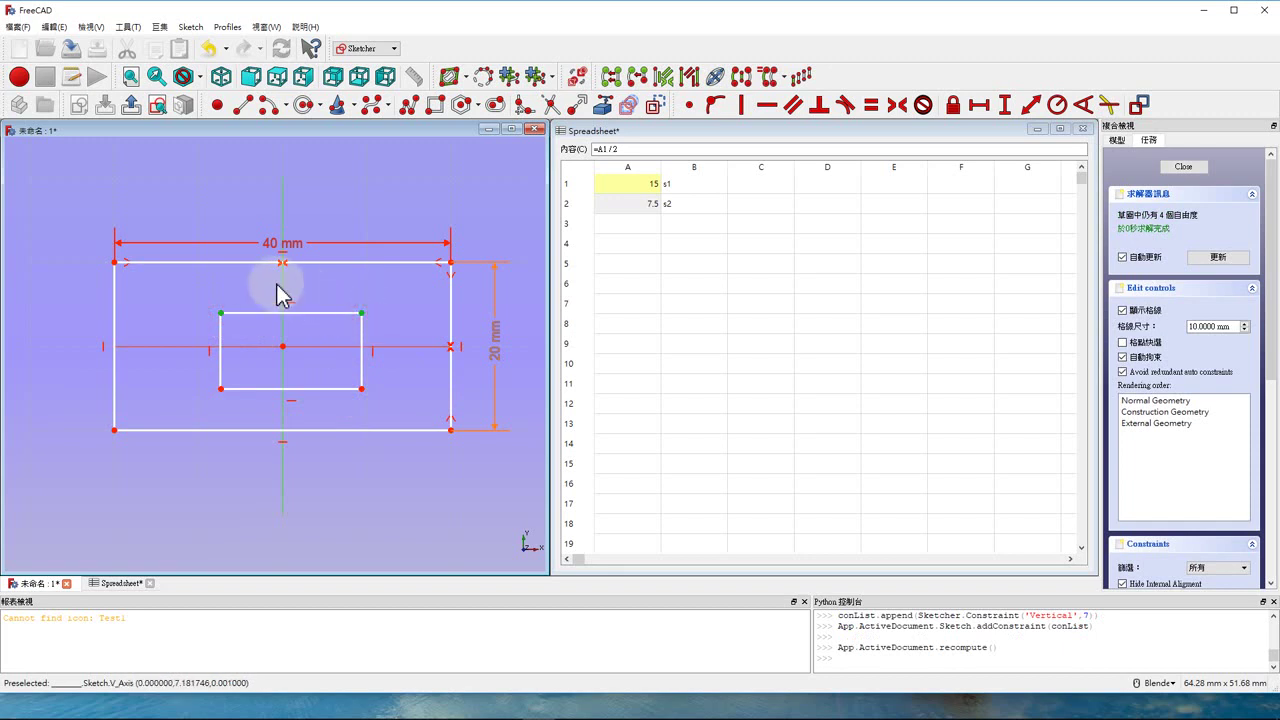
{"action": "key", "text": "s"}
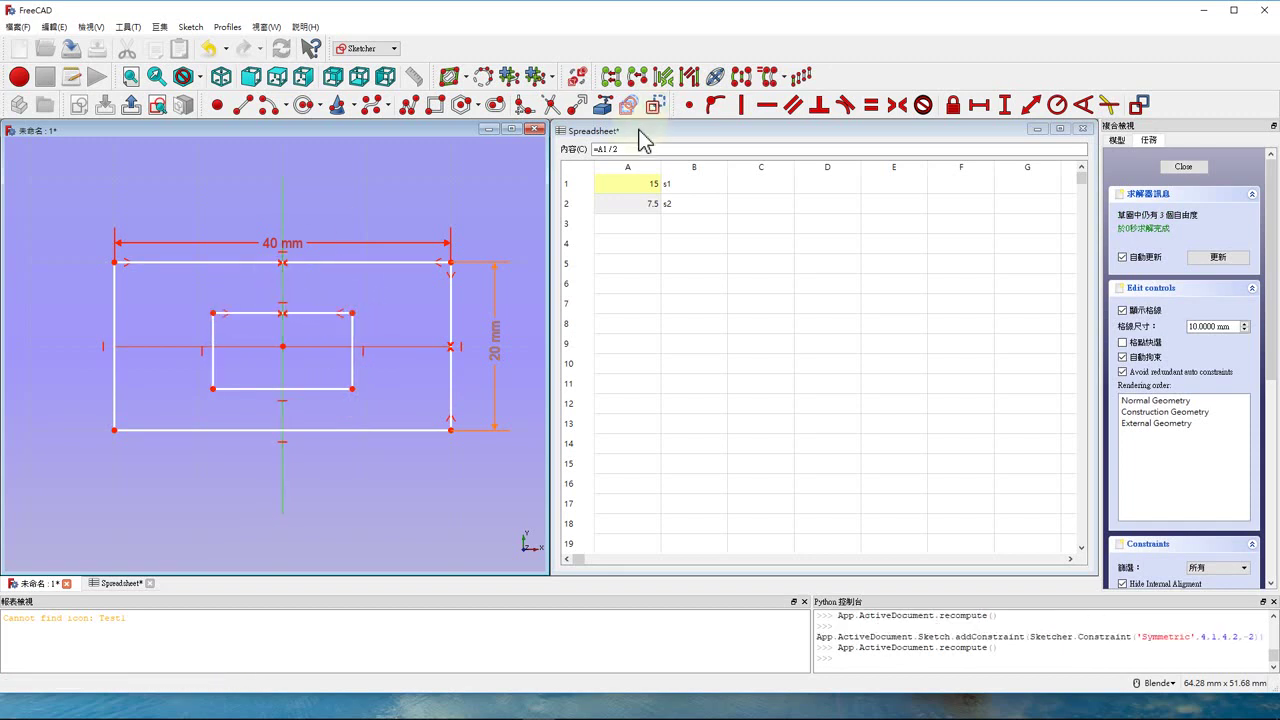
{"action": "left_click", "coordinate": [352, 313]}
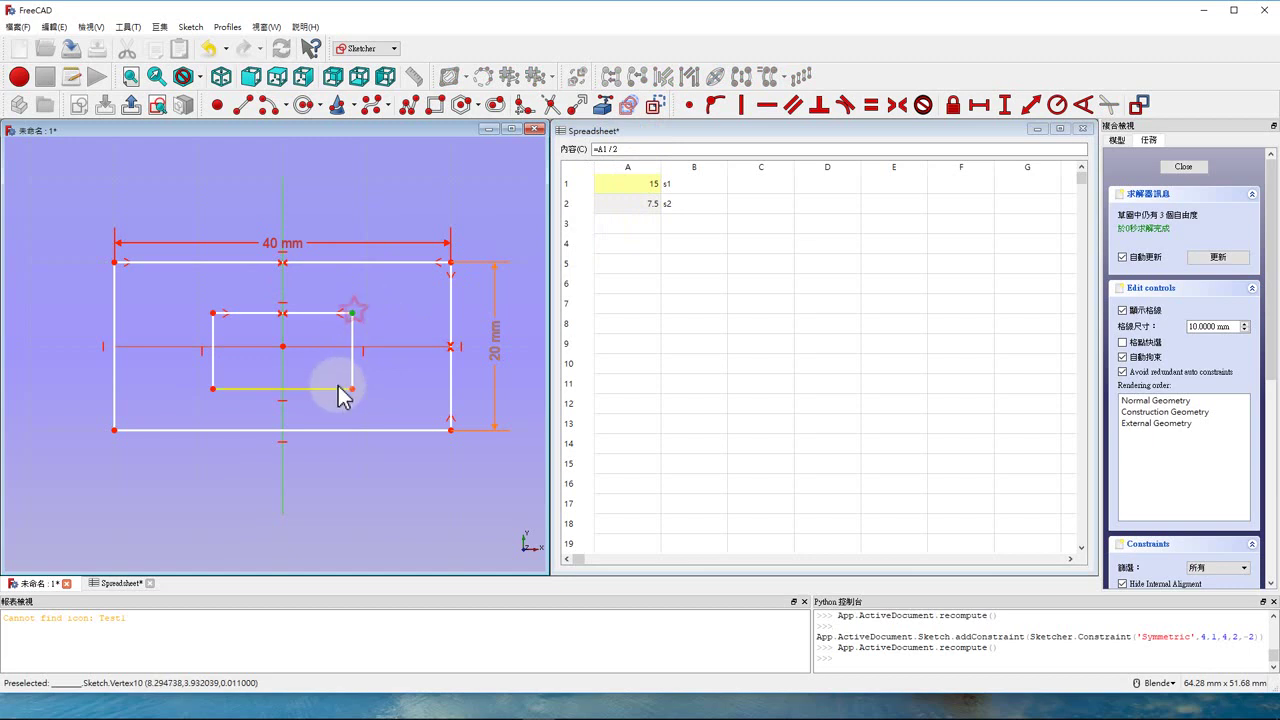
{"action": "left_click", "coordinate": [352, 388]}
{"action": "left_click", "coordinate": [397, 346]}
{"action": "key", "text": "s"}
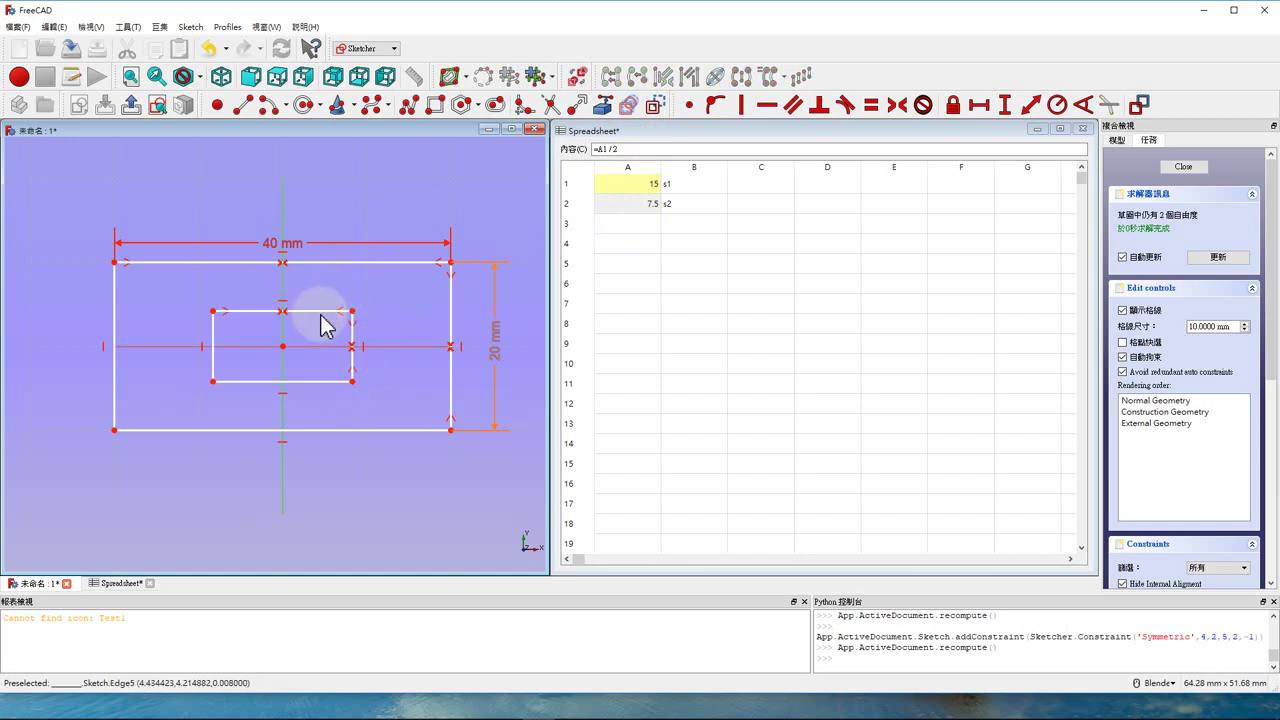
{"action": "left_click", "coordinate": [321, 312]}
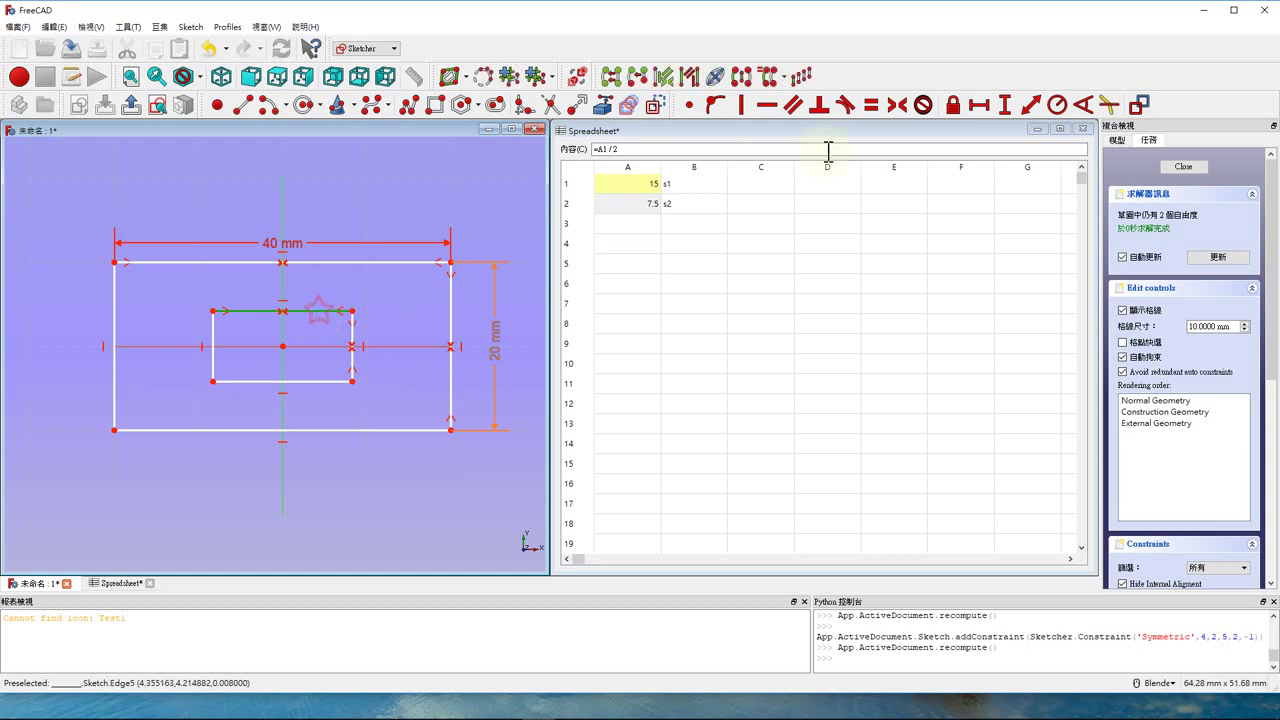
- Constrain the inner rectangle's top edge length with the expression Spreadsheet.s1, making it 15 mm
{"action": "left_click", "coordinate": [979, 104]}
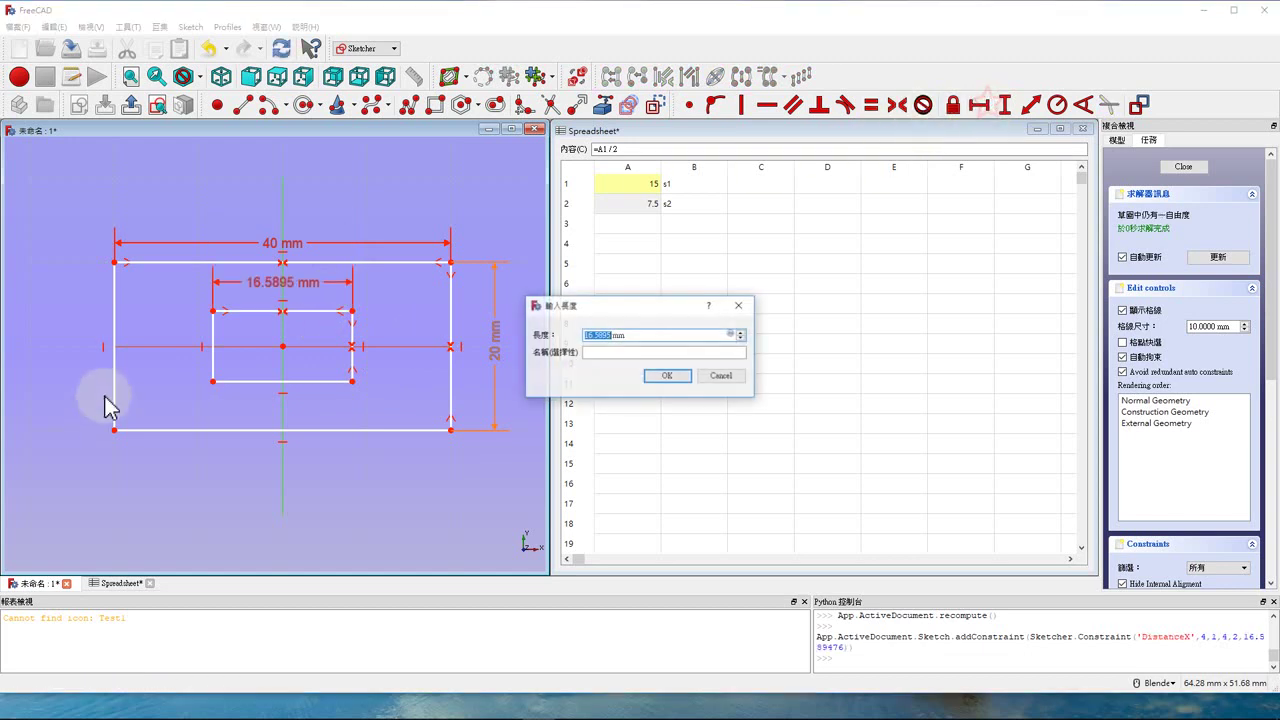
{"action": "left_click", "coordinate": [731, 334]}
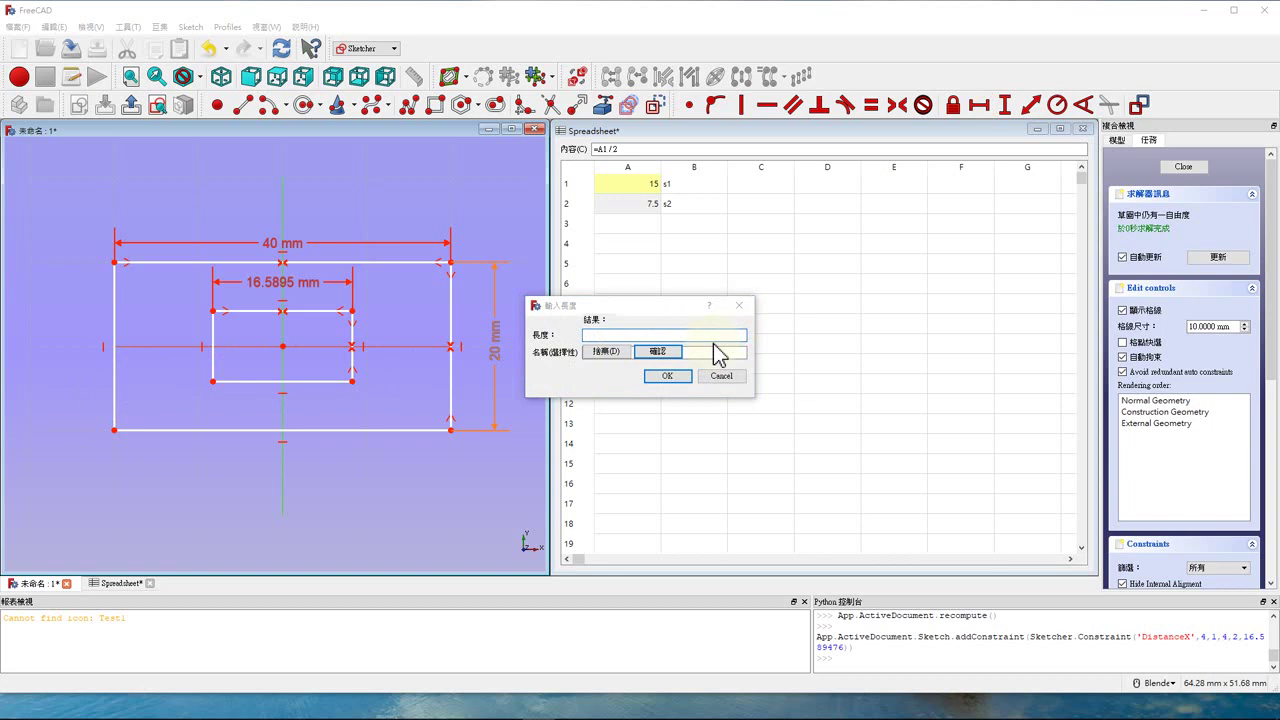
{"action": "type", "text": "sp"}
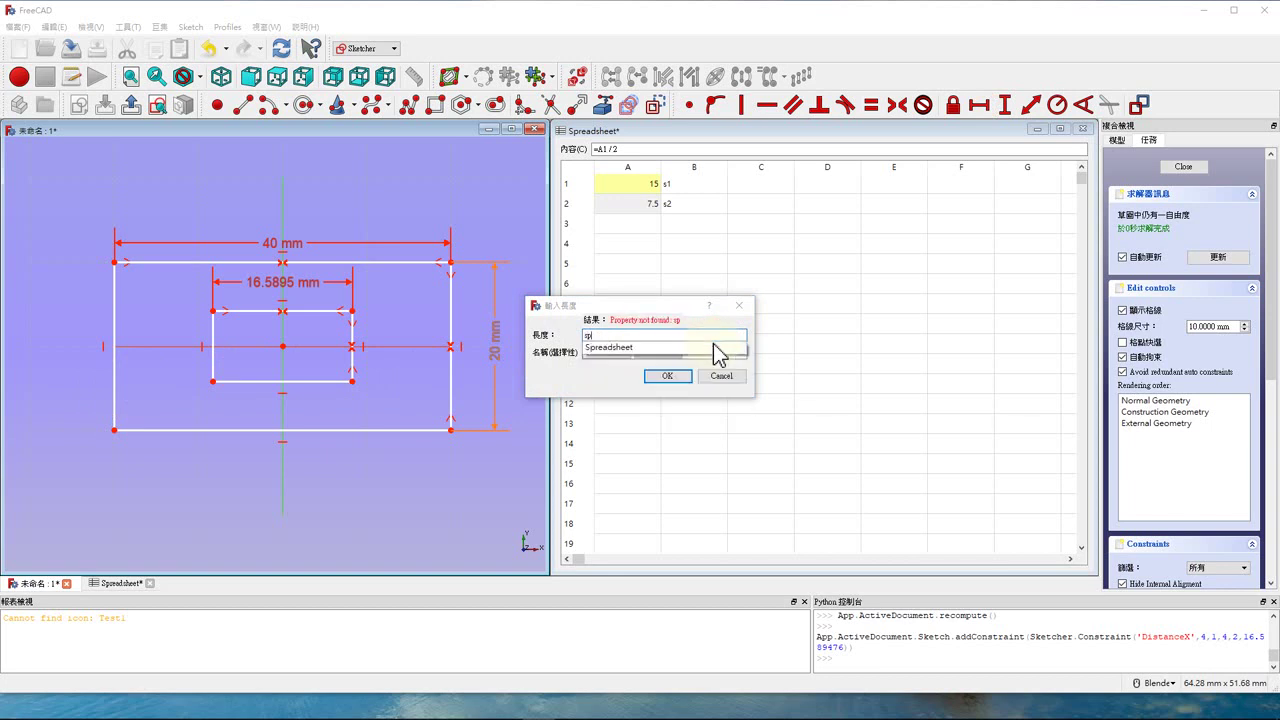
{"action": "left_click", "coordinate": [639, 348]}
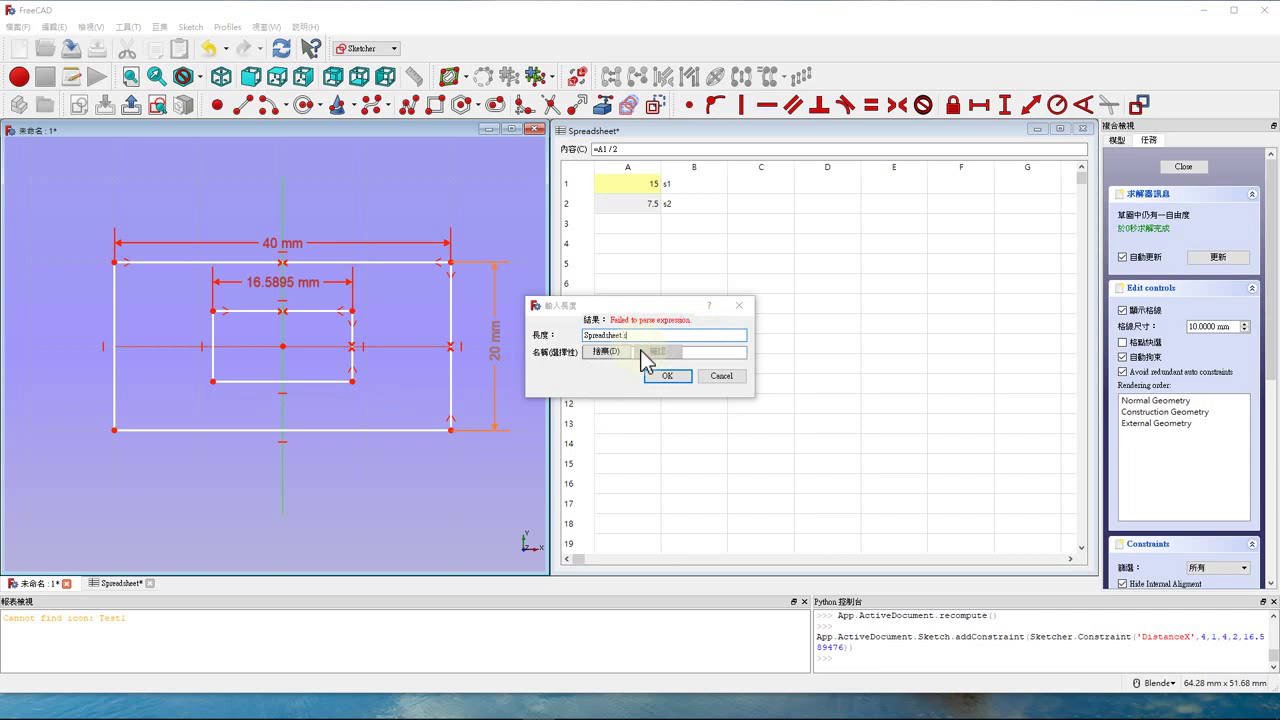
{"action": "type", "text": "s1"}
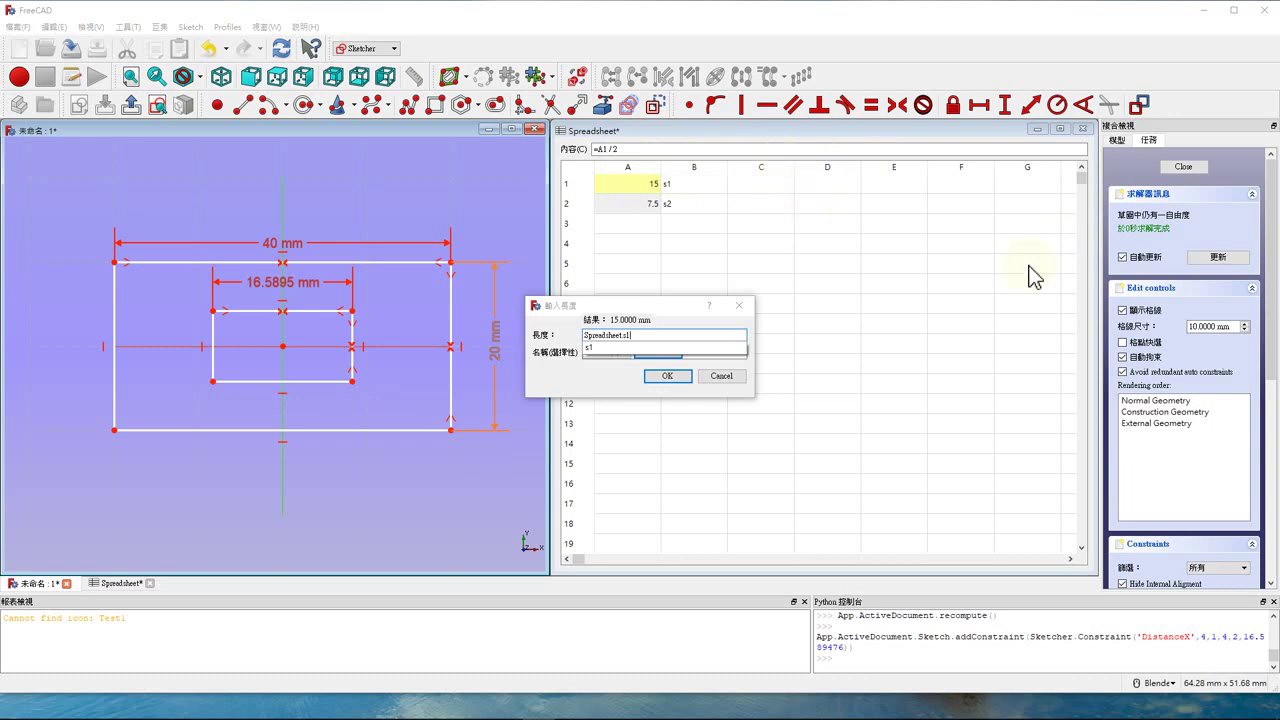
{"action": "left_click", "coordinate": [596, 350]}
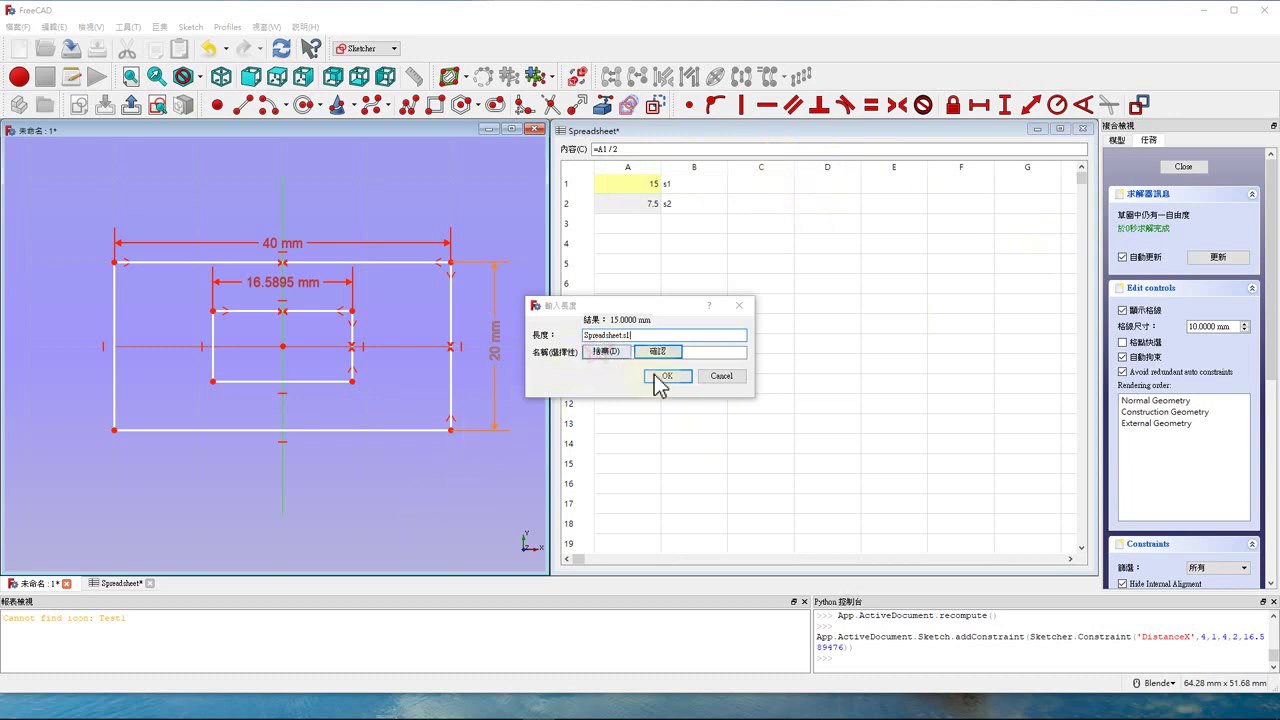
{"action": "left_click", "coordinate": [665, 352]}
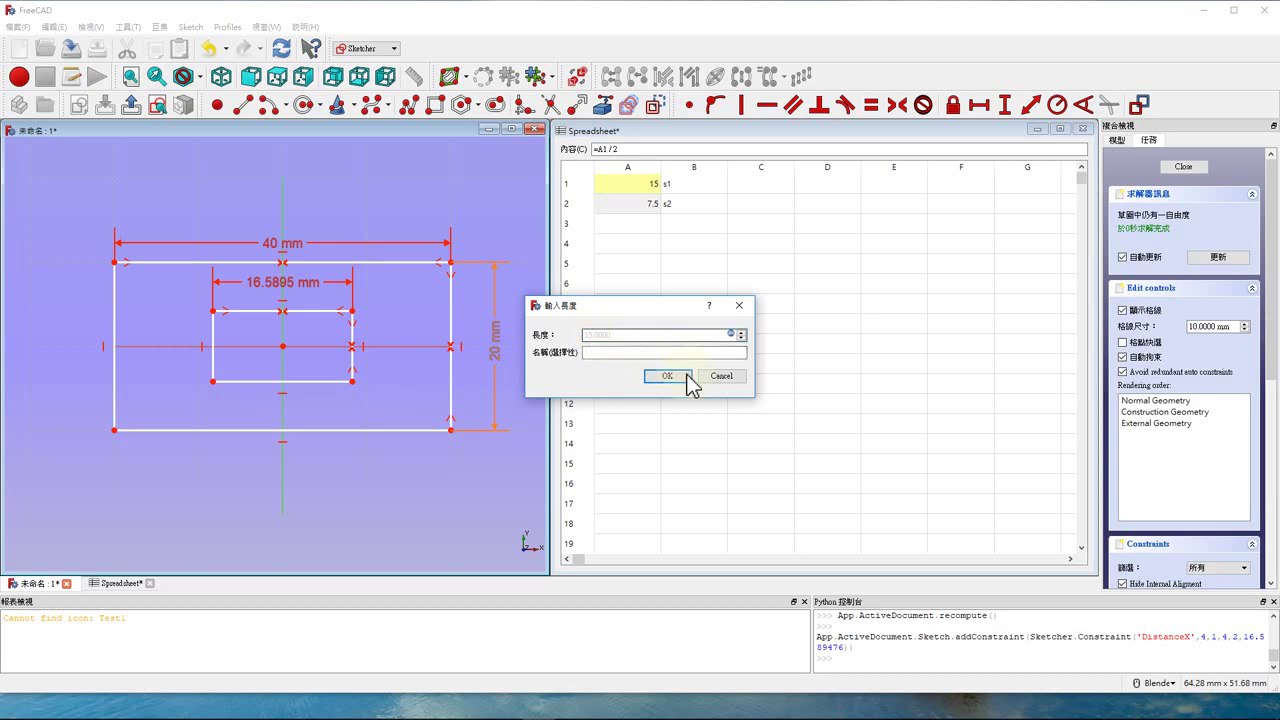
{"action": "left_click", "coordinate": [677, 377]}
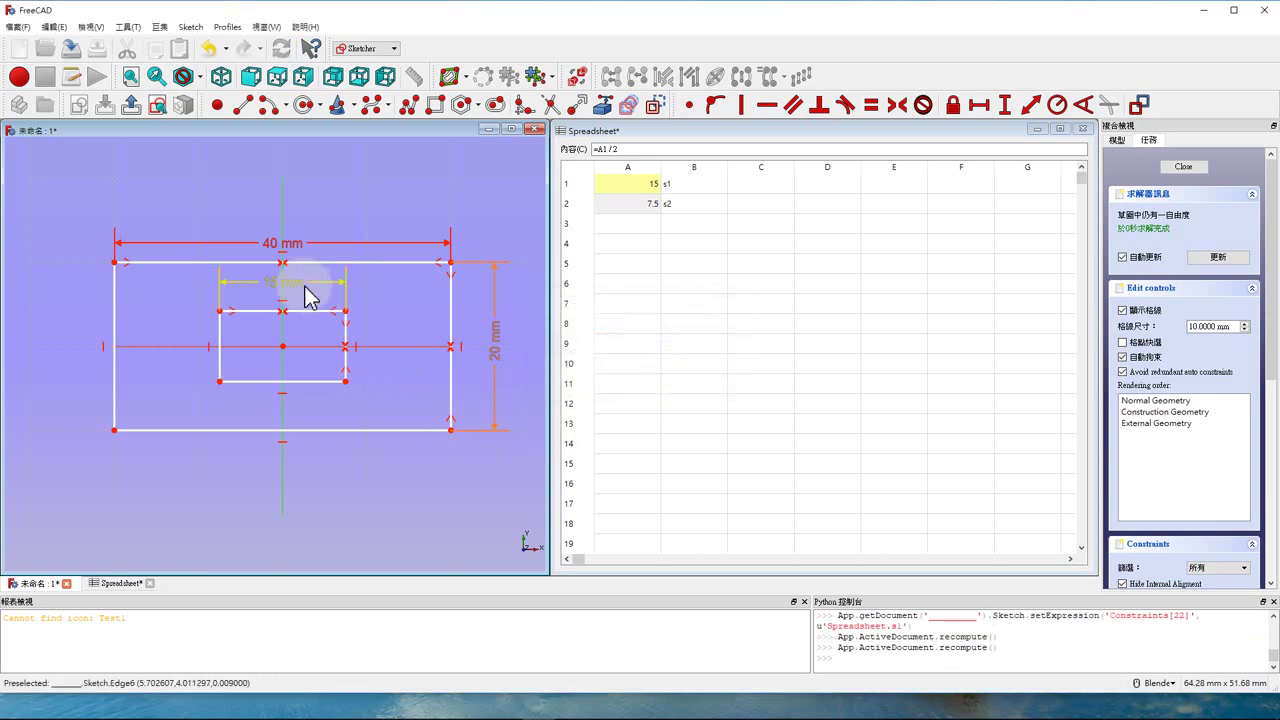
- Give the inner rectangle's right edge a vertical distance constraint of =Spreadsheet.s2 (7.5 mm)
{"action": "left_click", "coordinate": [345, 338]}
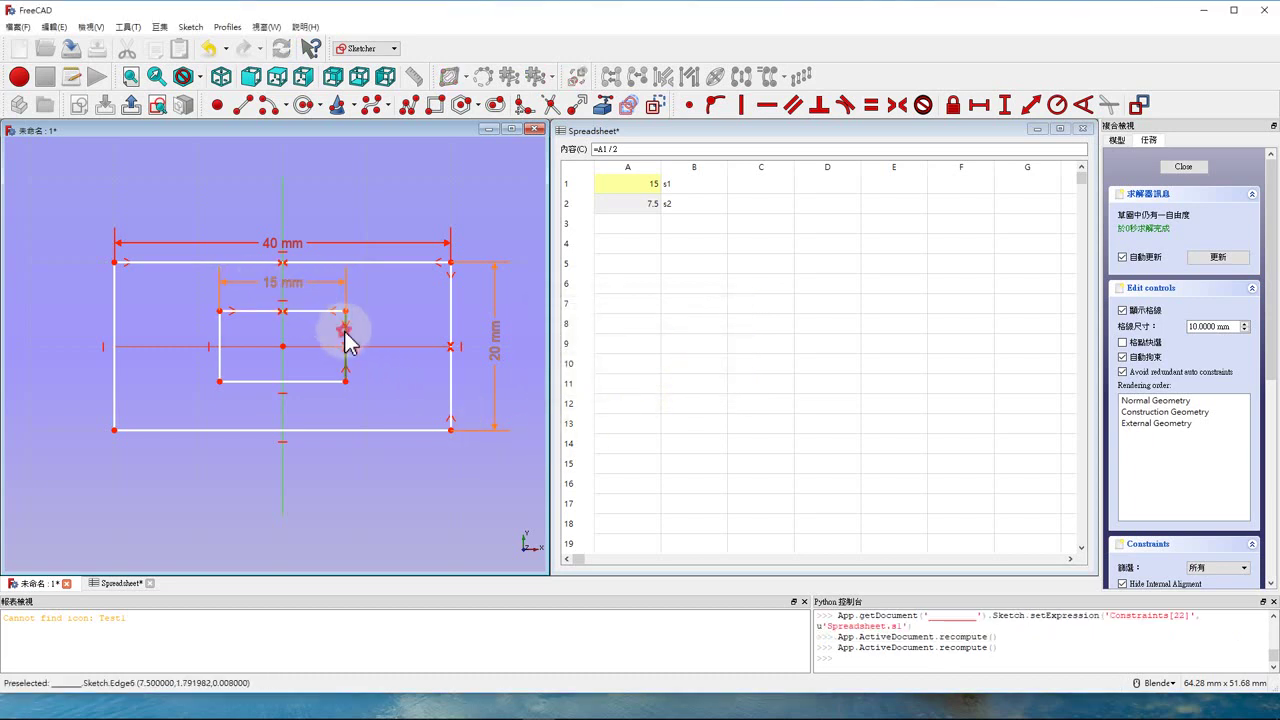
{"action": "left_click", "coordinate": [1005, 105]}
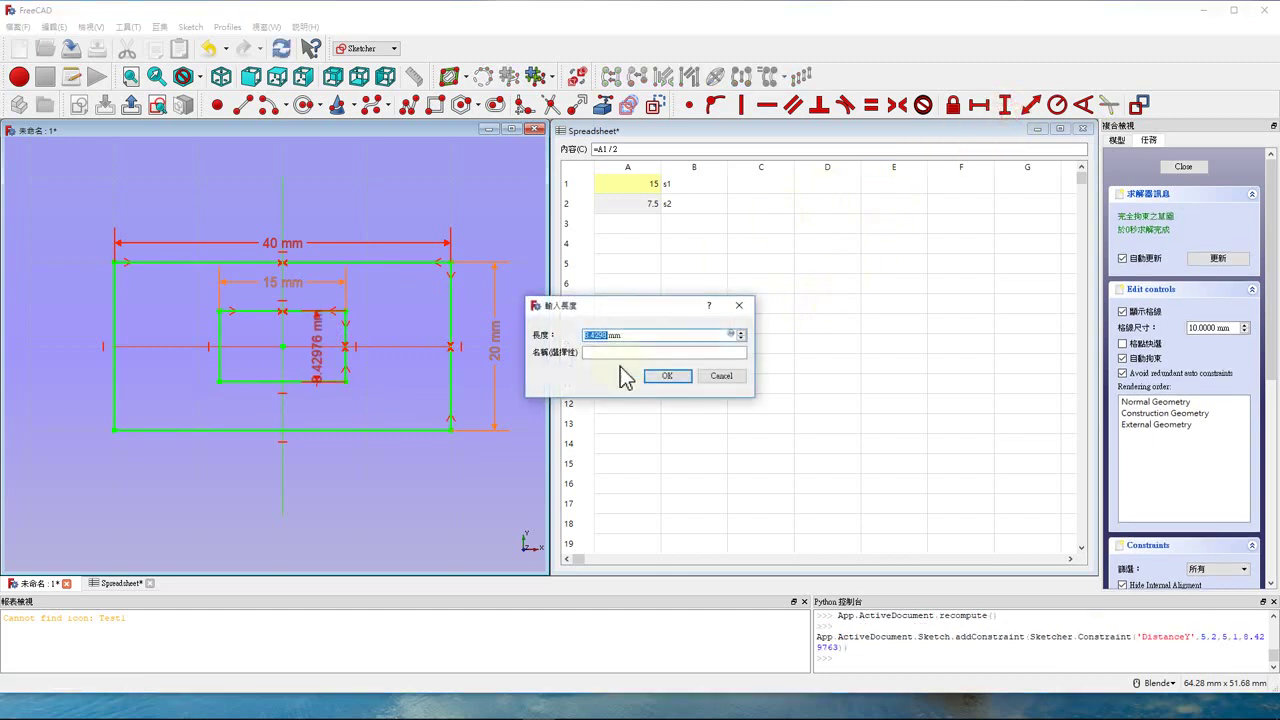
{"action": "type", "text": "="}
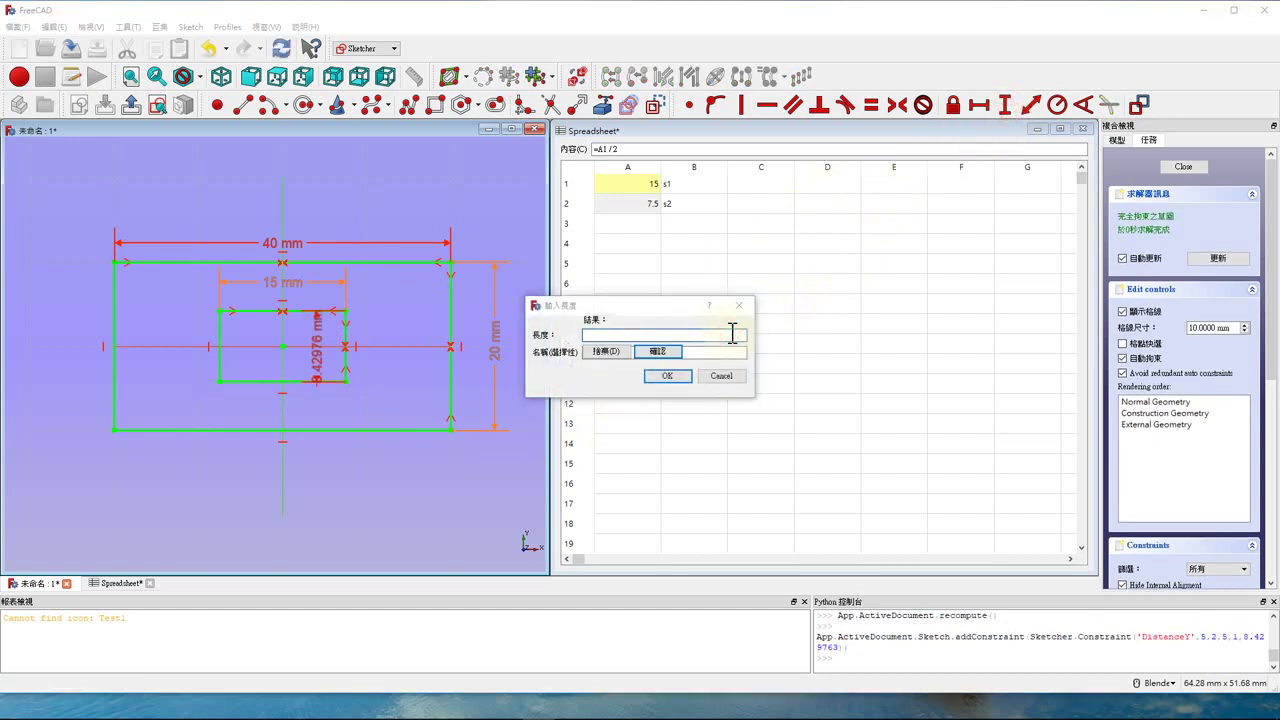
{"action": "type", "text": "sp"}
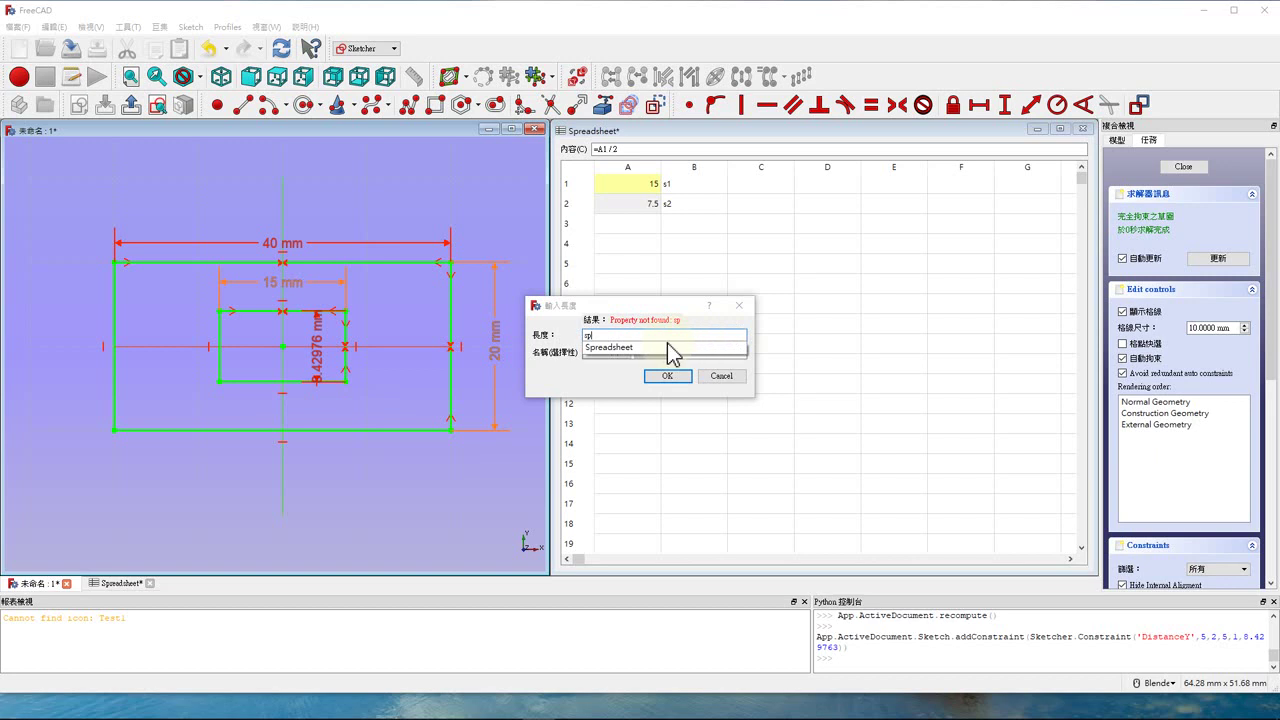
{"action": "left_click", "coordinate": [615, 348]}
{"action": "type", "text": "."}
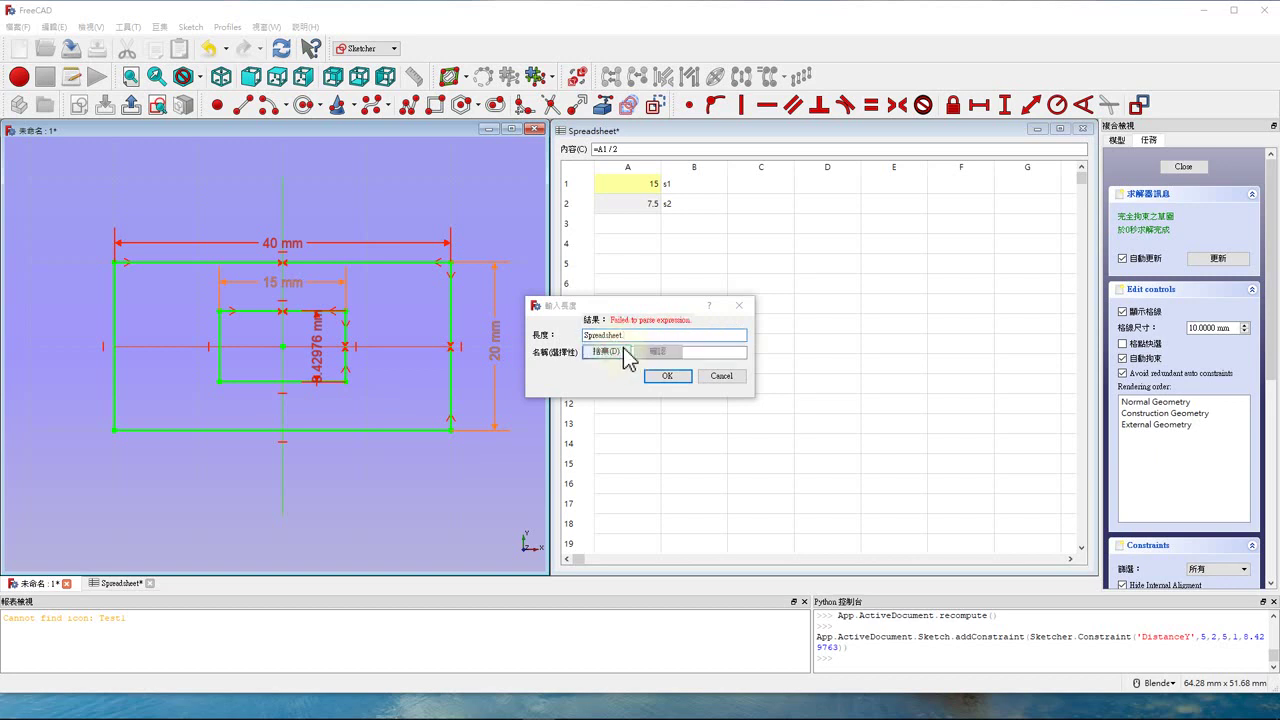
{"action": "type", "text": "s2"}
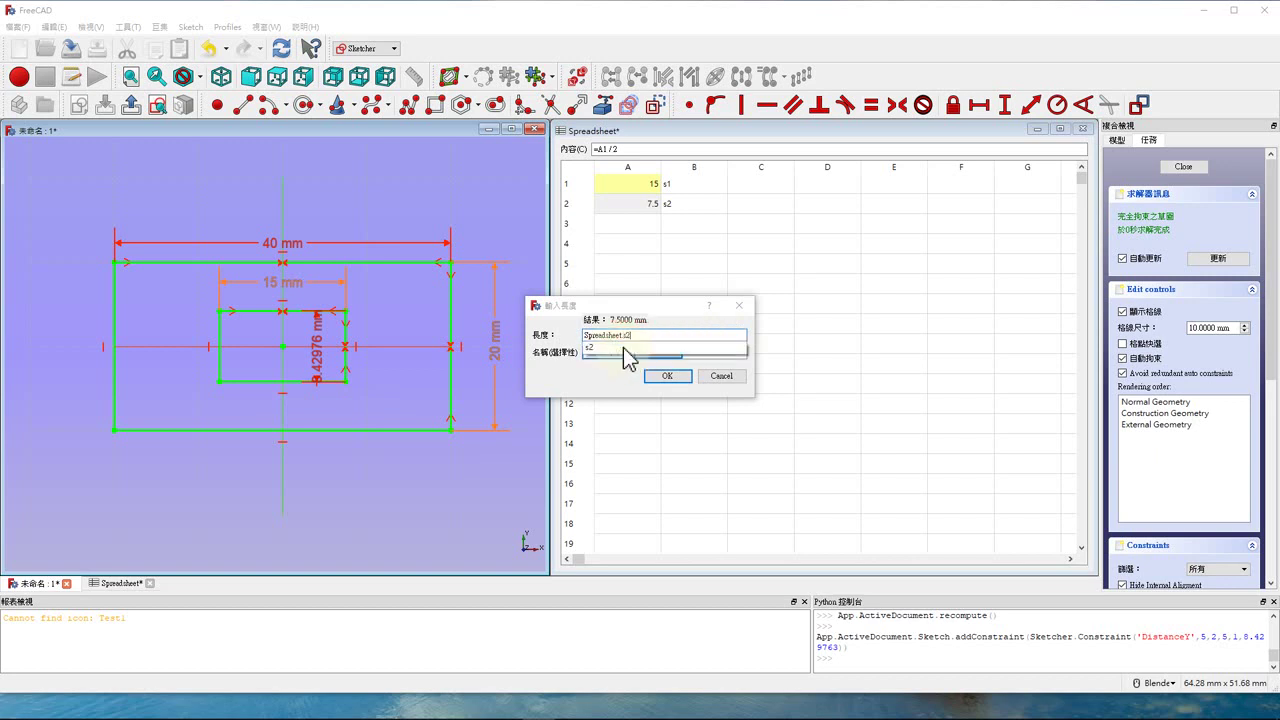
{"action": "left_click", "coordinate": [666, 376]}
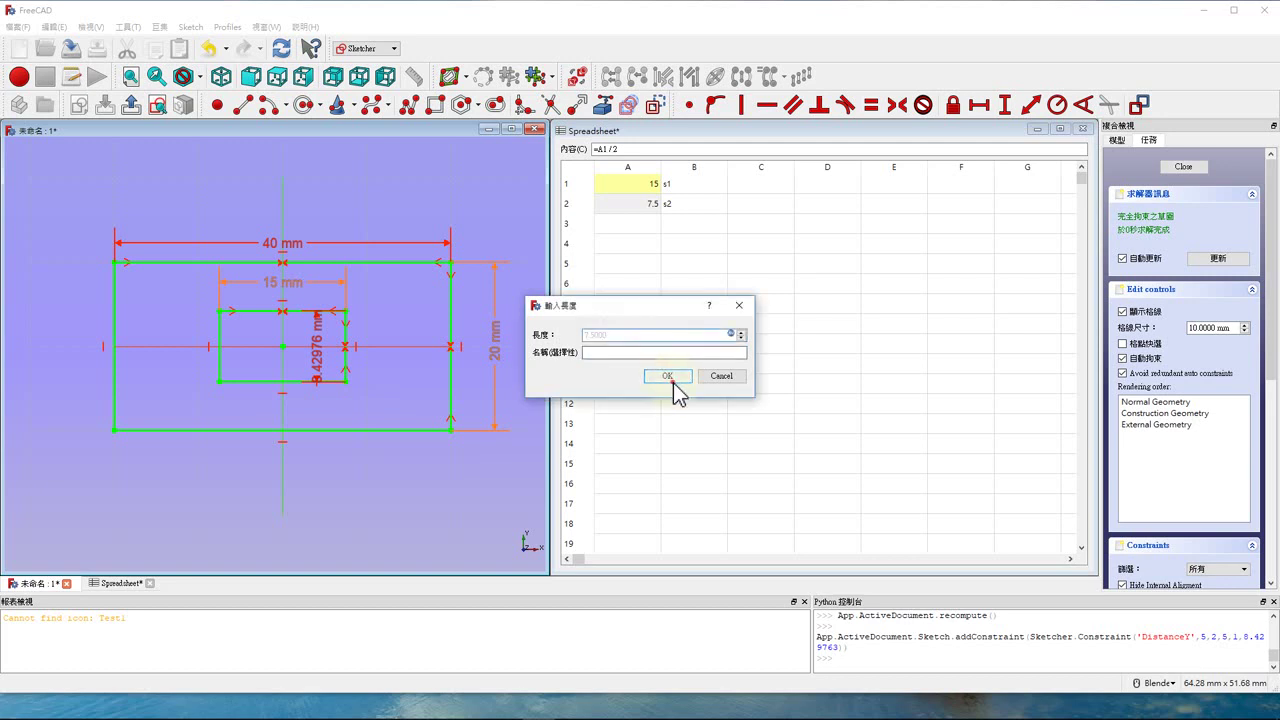
{"action": "left_click", "coordinate": [668, 377]}
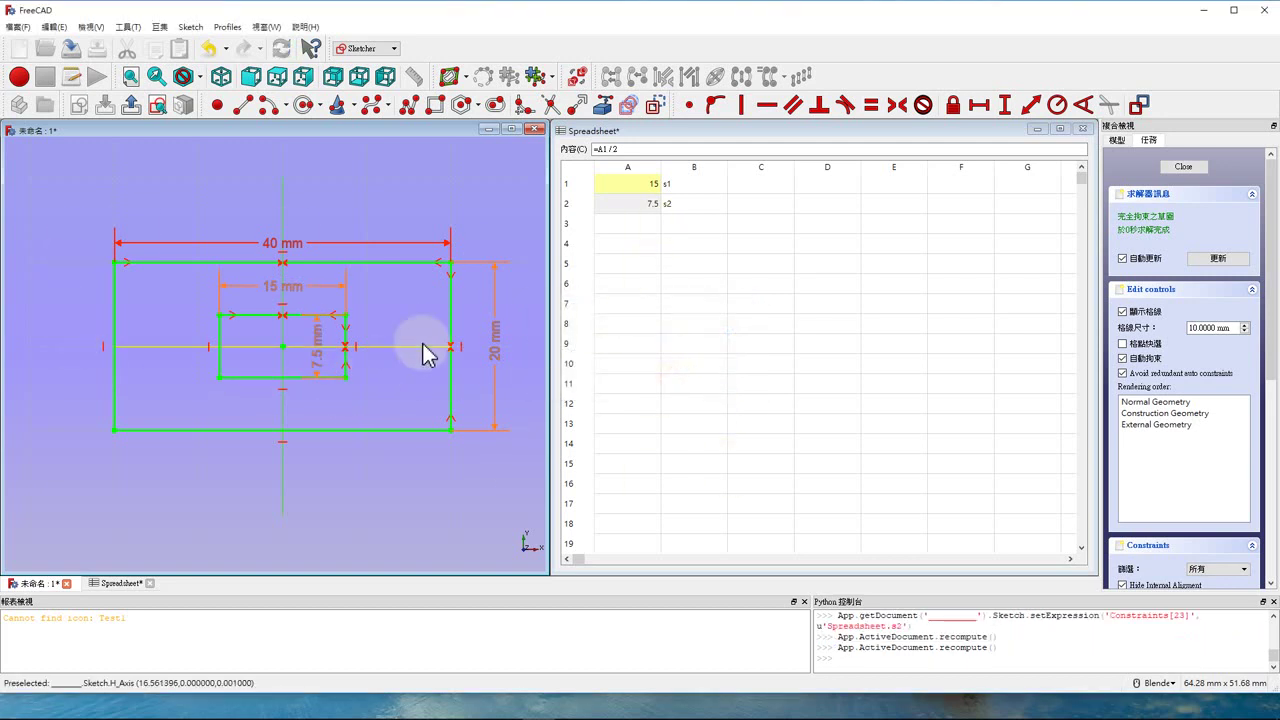
- Close the sketch and select cell A1 in the spreadsheet
{"action": "left_click", "coordinate": [1193, 166]}
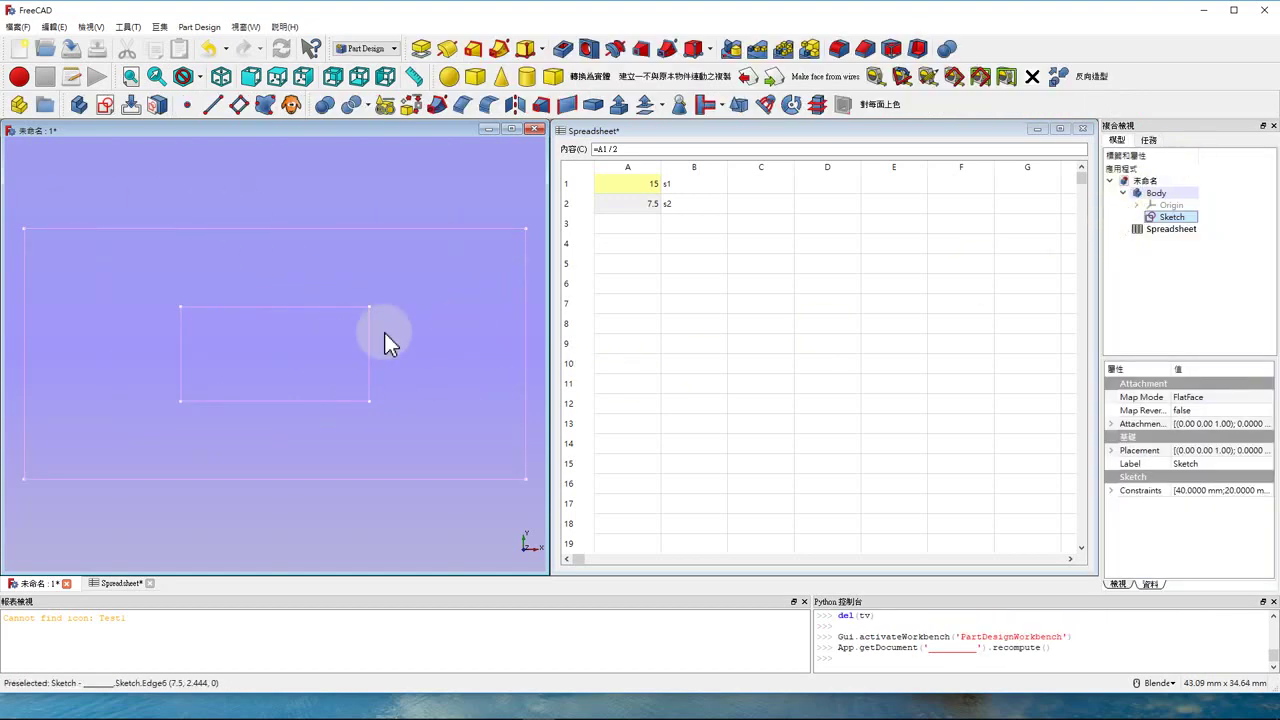
{"action": "left_click", "coordinate": [624, 186]}
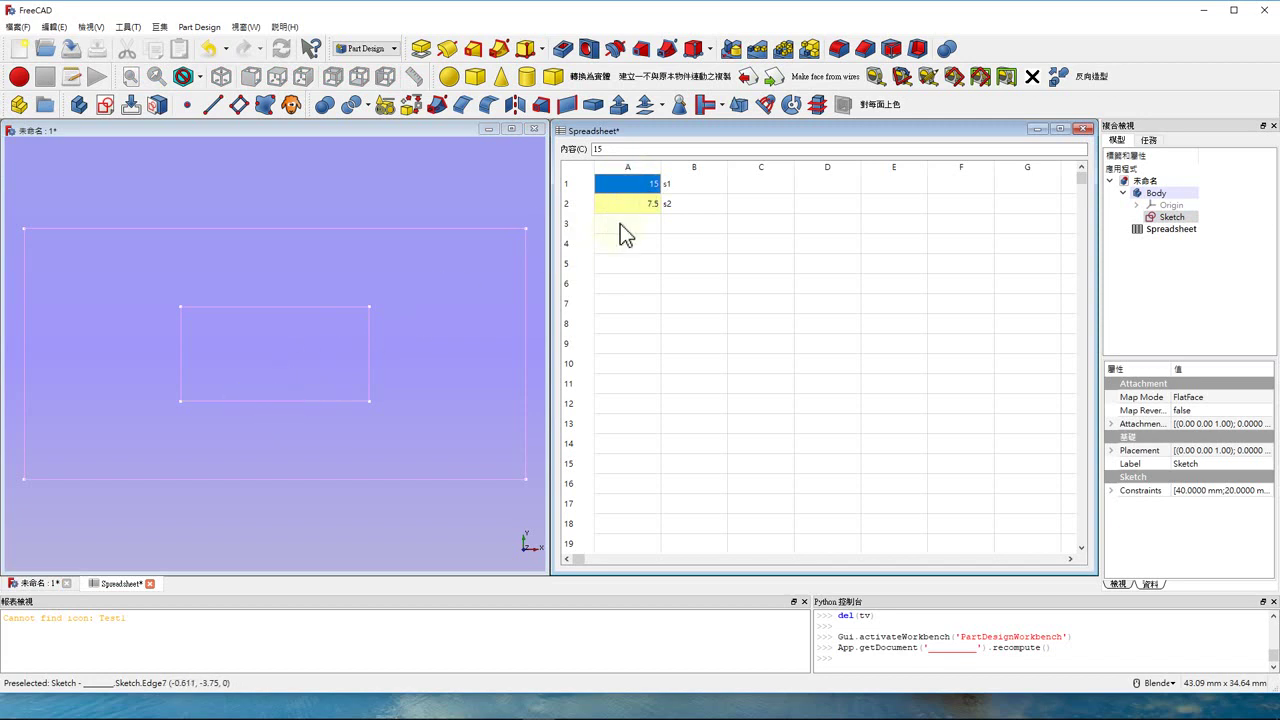
{"action": "left_click", "coordinate": [635, 185]}
- Change spreadsheet cell A1 to 30, then to 10, and reselect it to check
{"action": "double_click", "coordinate": [628, 181]}
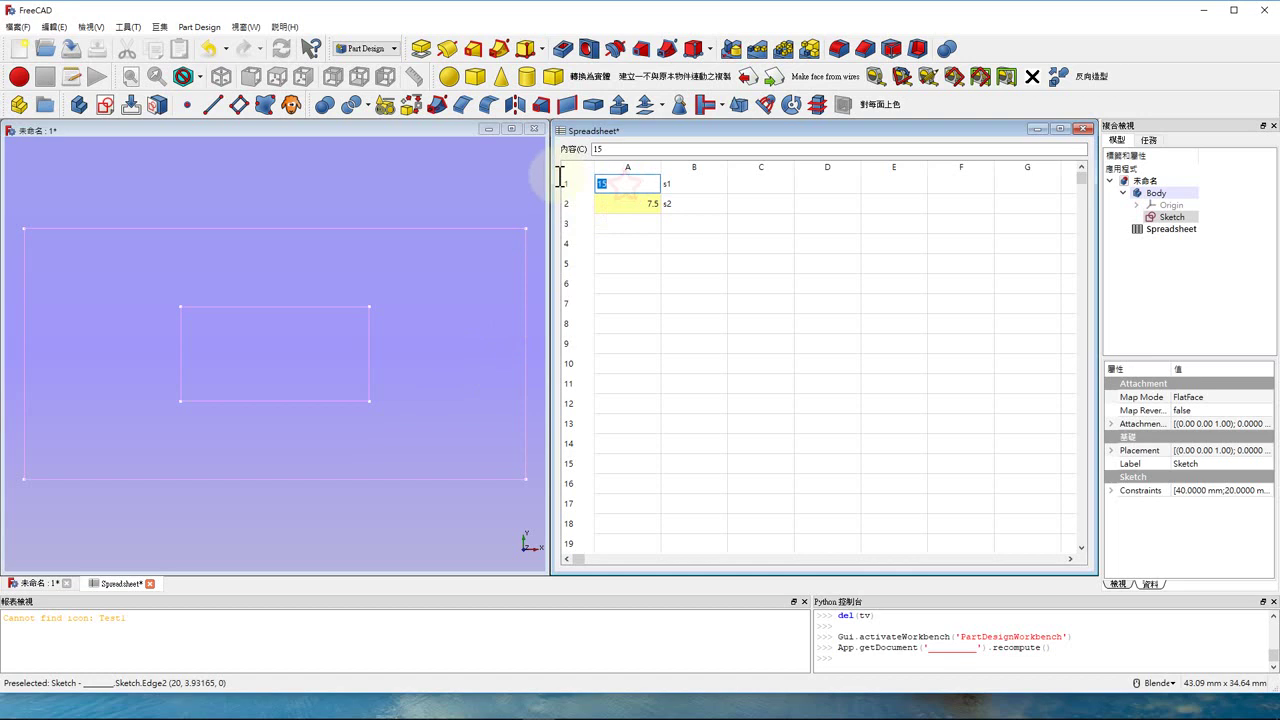
{"action": "type", "text": "30"}
{"action": "key", "text": "Return"}
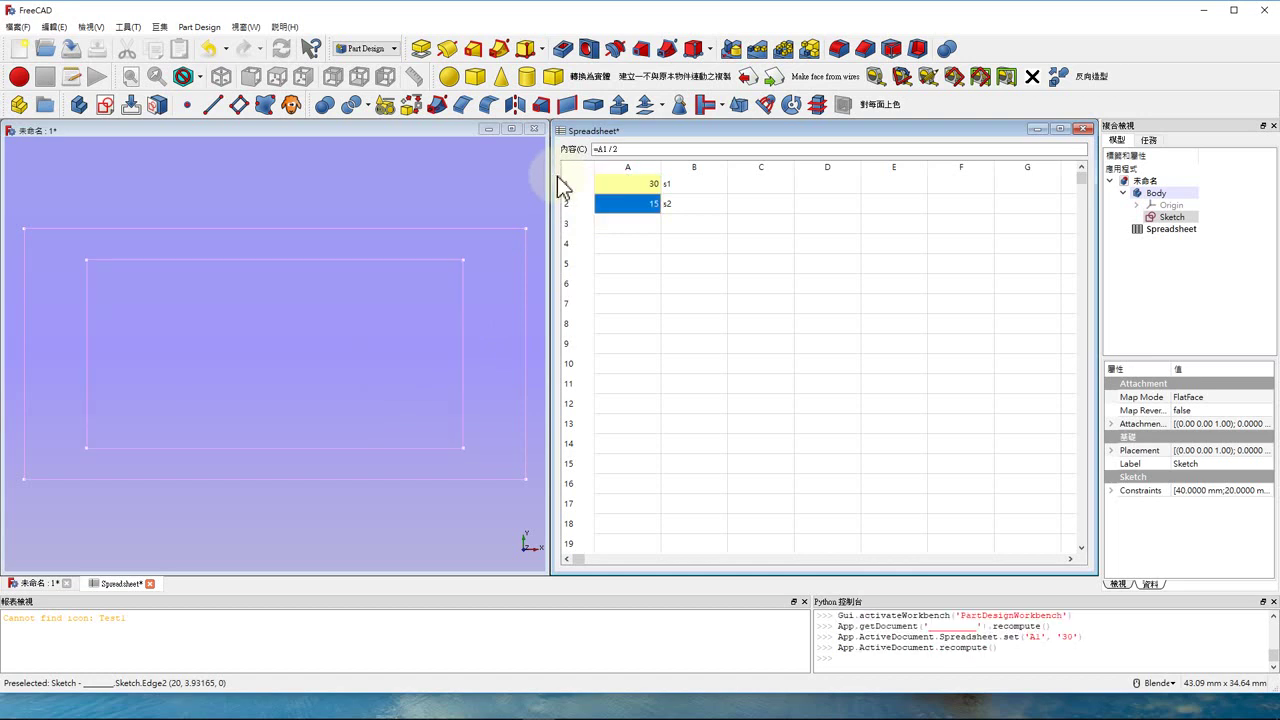
{"action": "left_click", "coordinate": [625, 182]}
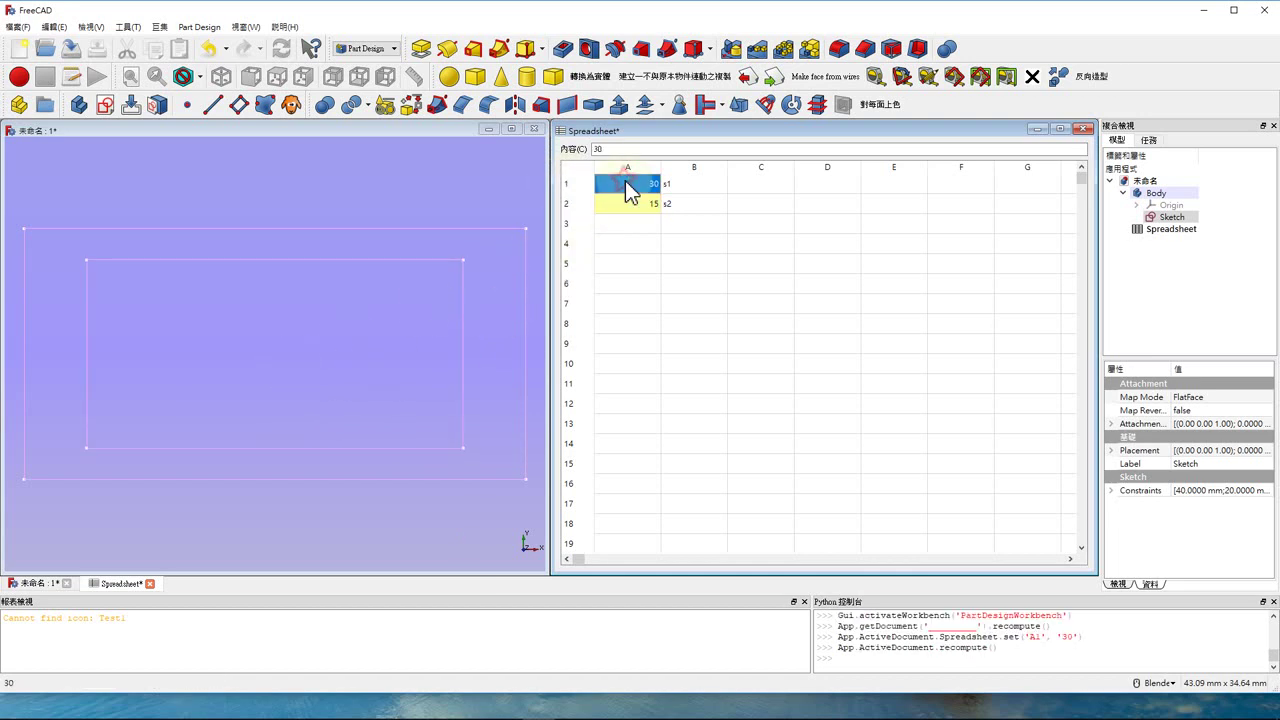
{"action": "double_click", "coordinate": [625, 182]}
{"action": "type", "text": "10"}
{"action": "key", "text": "Return"}
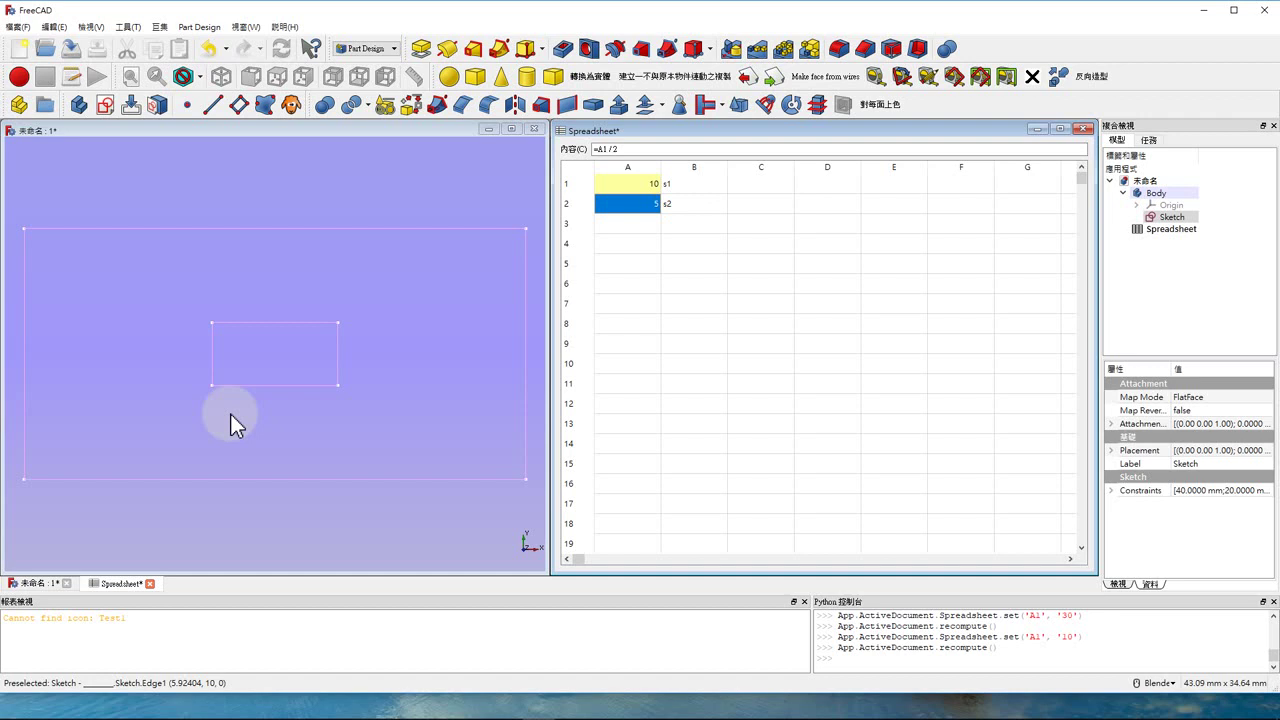
{"action": "left_click", "coordinate": [645, 185]}
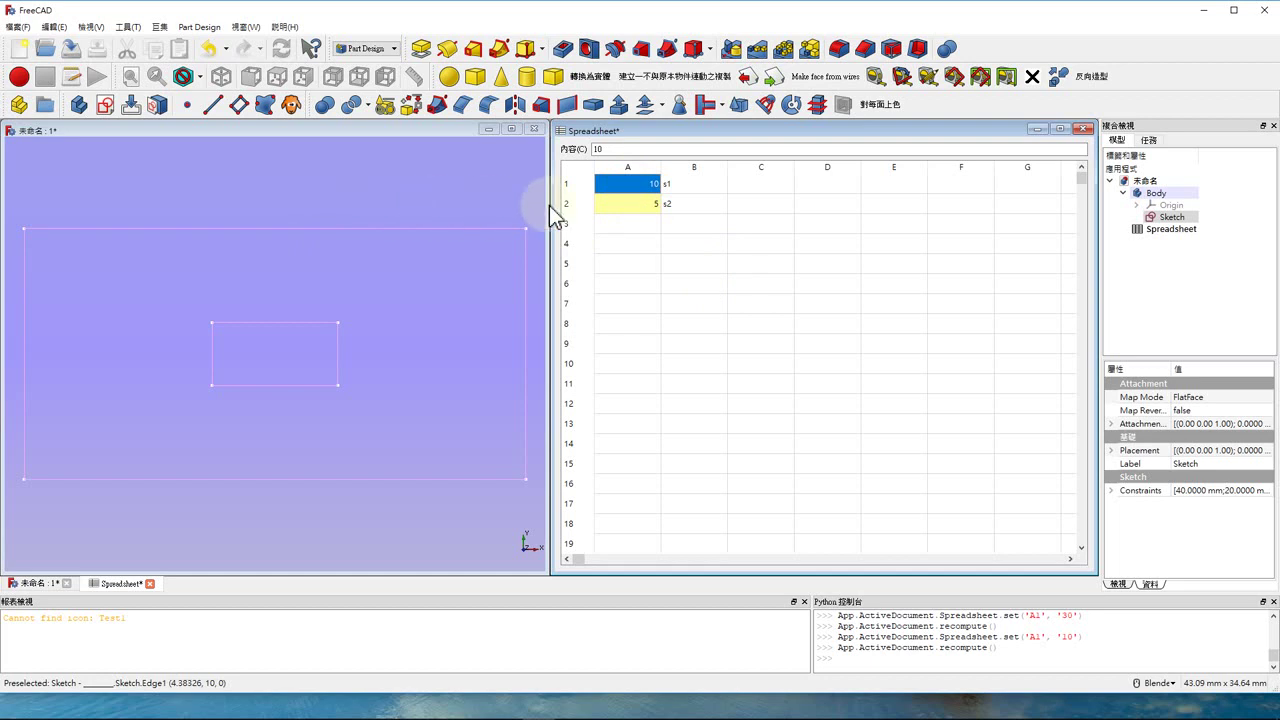
- Reopen the sketch and browse its Constraints list to verify the 10 × 5 mm inner rectangle
{"action": "double_click", "coordinate": [1159, 218]}
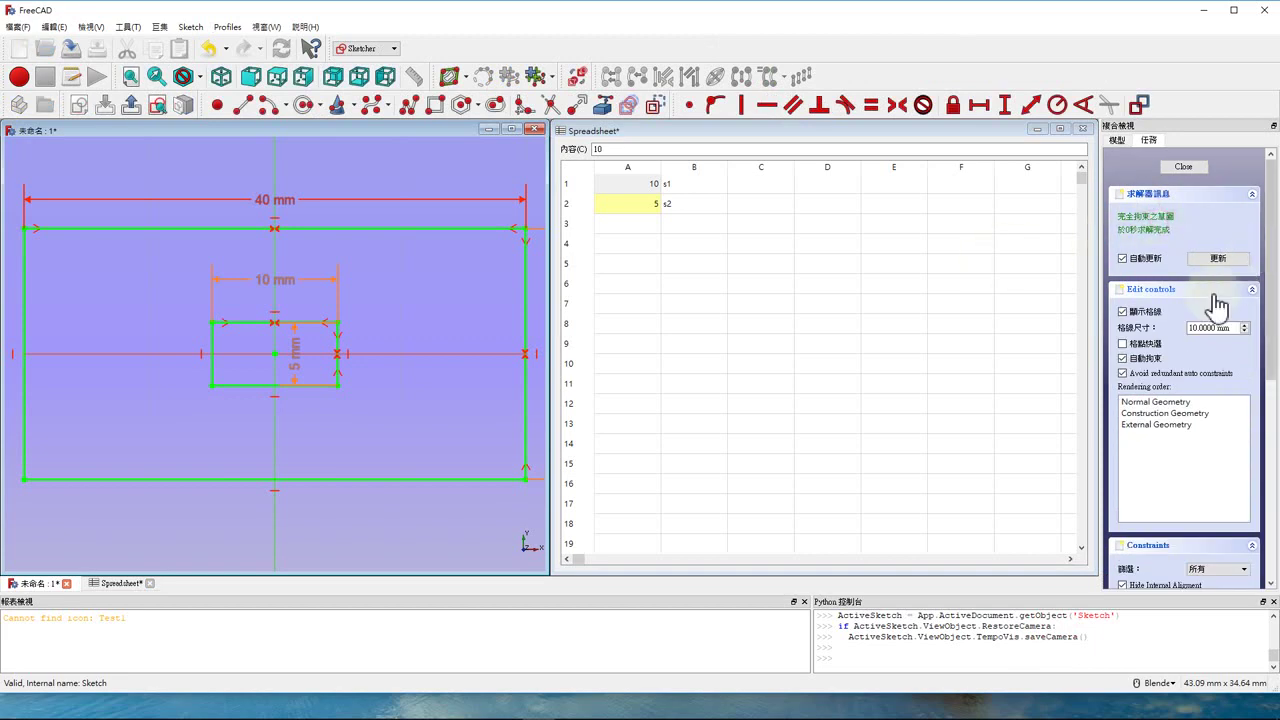
{"action": "left_click_drag", "start_coordinate": [1268, 240], "coordinate": [1276, 495]}
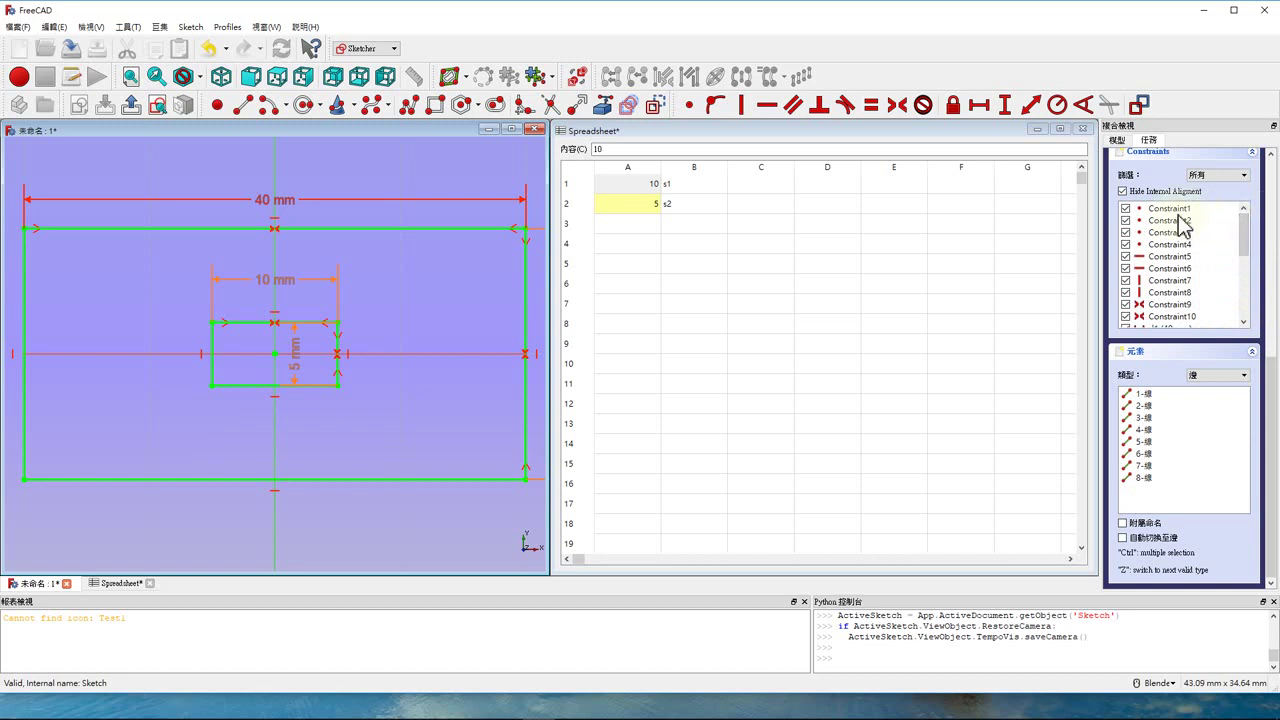
{"action": "left_click", "coordinate": [1165, 208]}
{"action": "left_click_drag", "start_coordinate": [1244, 240], "coordinate": [1258, 288]}
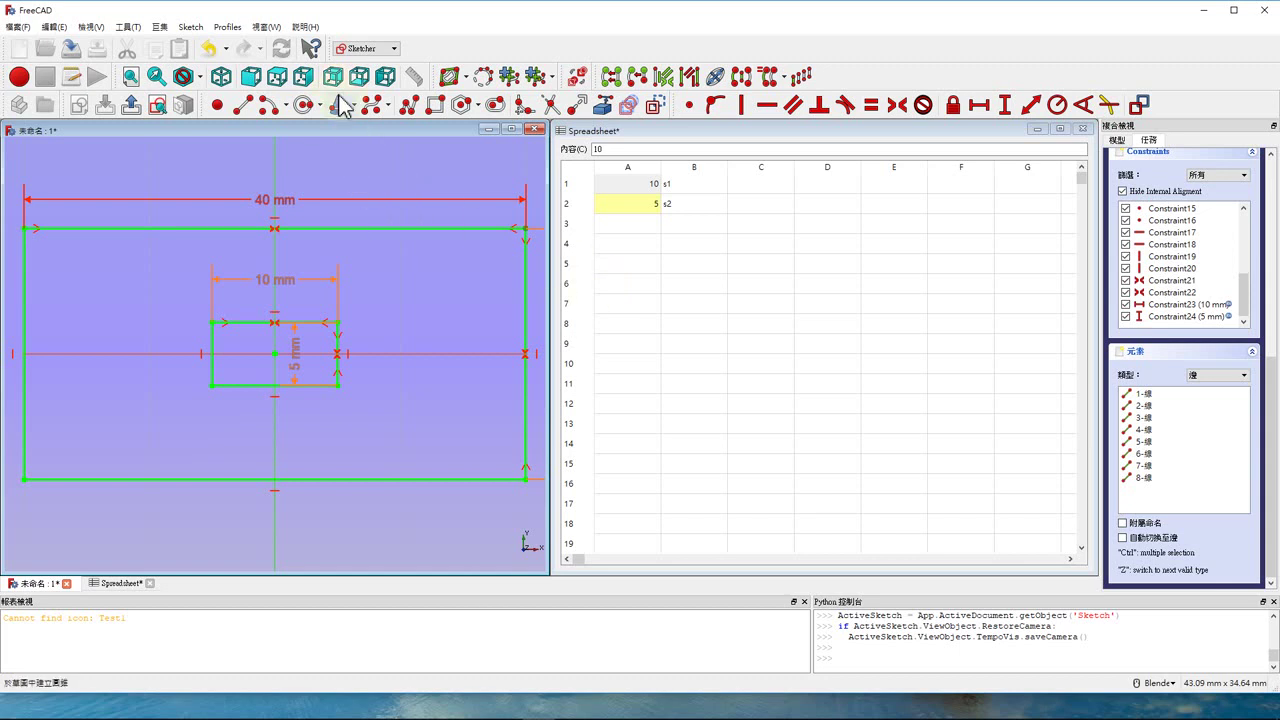
{"action": "left_click", "coordinate": [394, 47]}
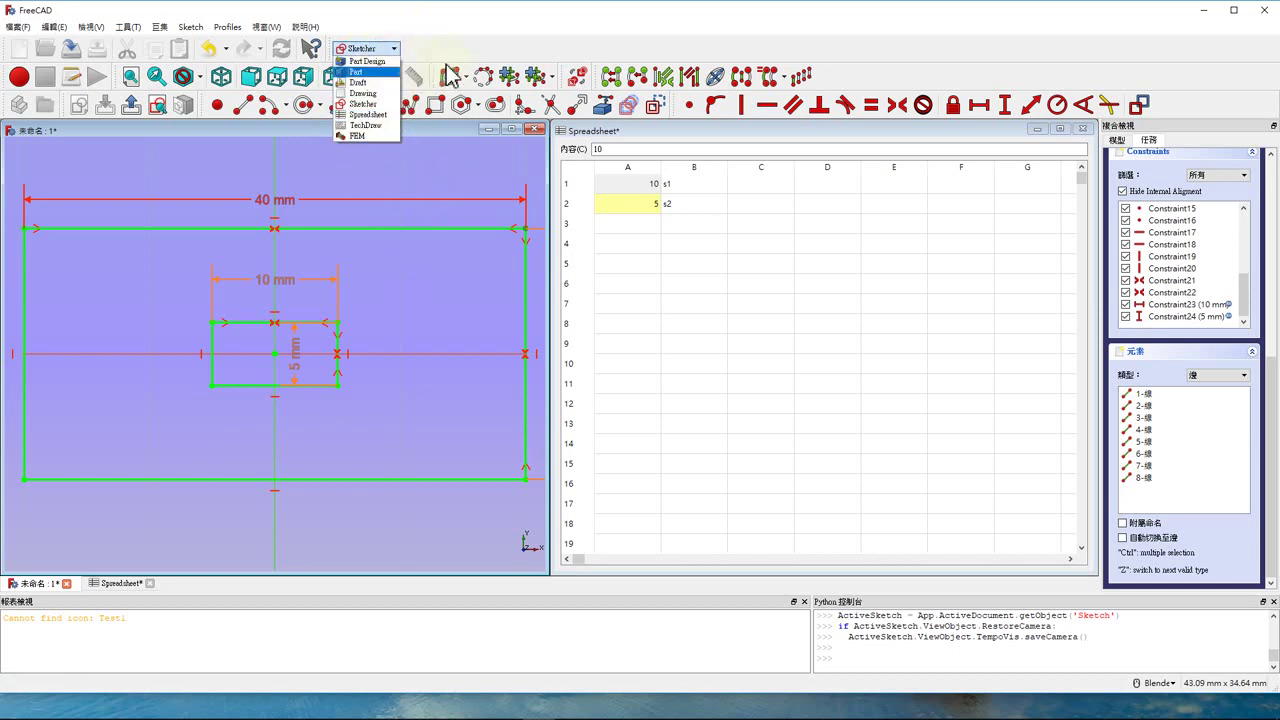
{"action": "left_click", "coordinate": [566, 52]}
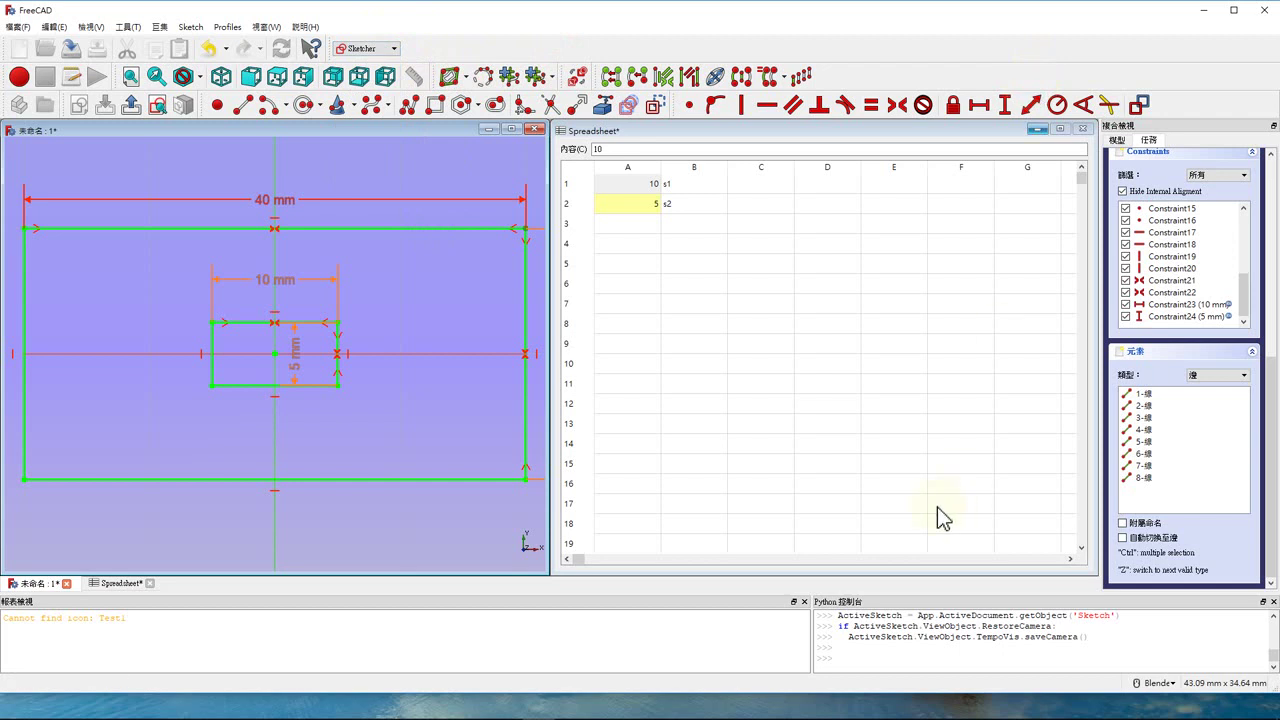